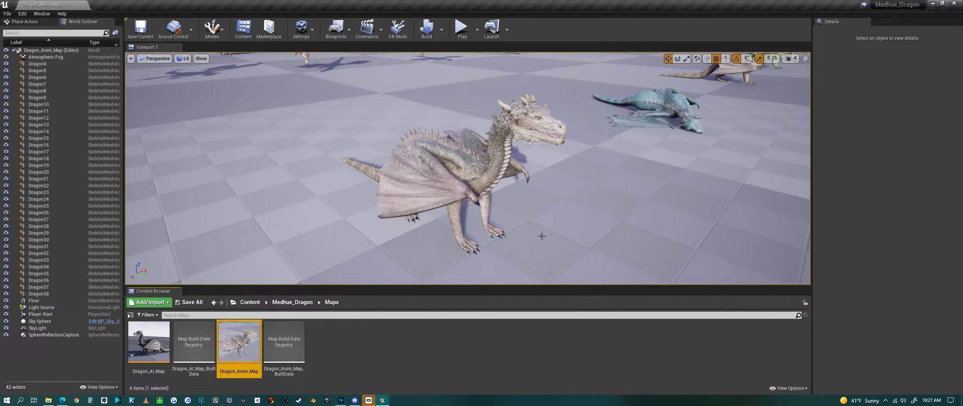
# Fly the viewport camera back until the whole floor of dragons in Dragon_Anim_Map is visible.
pyautogui.moveTo(569, 236); pyautogui.dragTo(590, 229, button='right')
pyautogui.press('s')
pyautogui.press('s')
pyautogui.press('d')
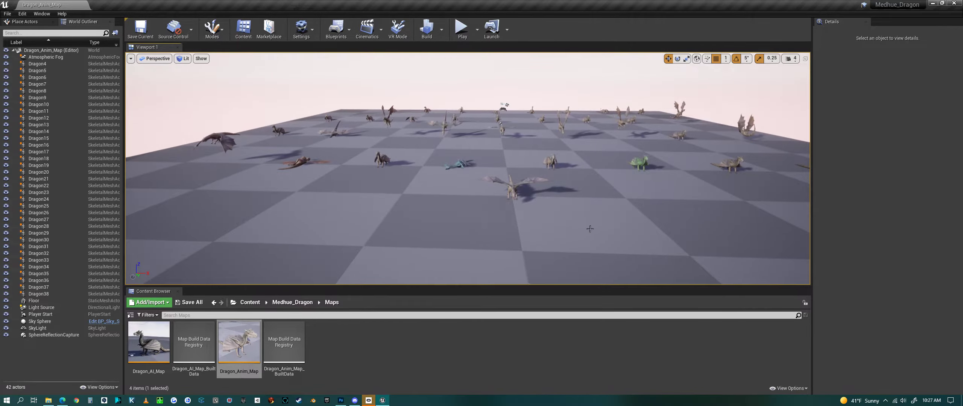
pyautogui.click(463, 35)
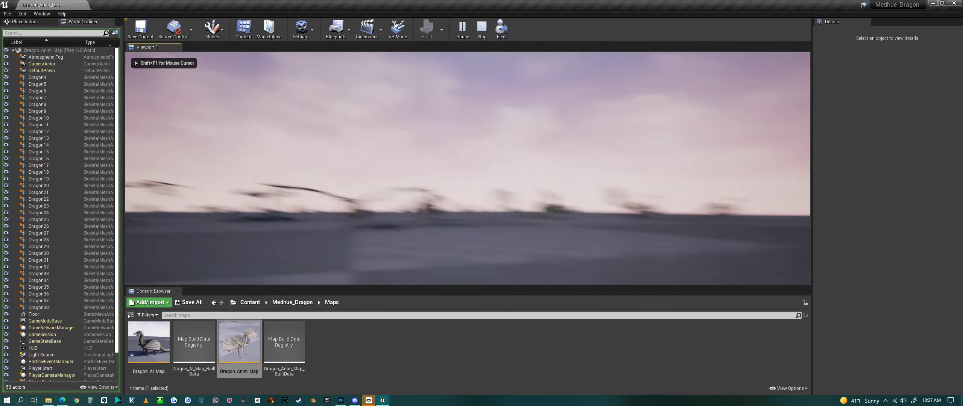
pyautogui.press('w')
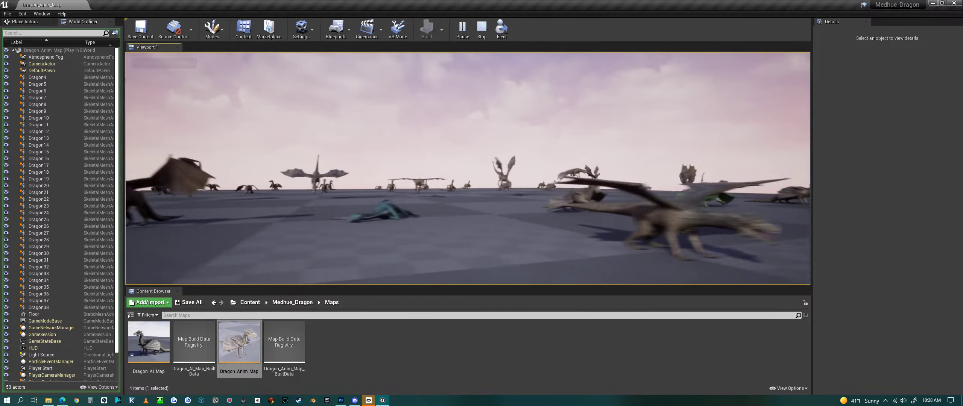
pyautogui.press('a')
pyautogui.press('d')
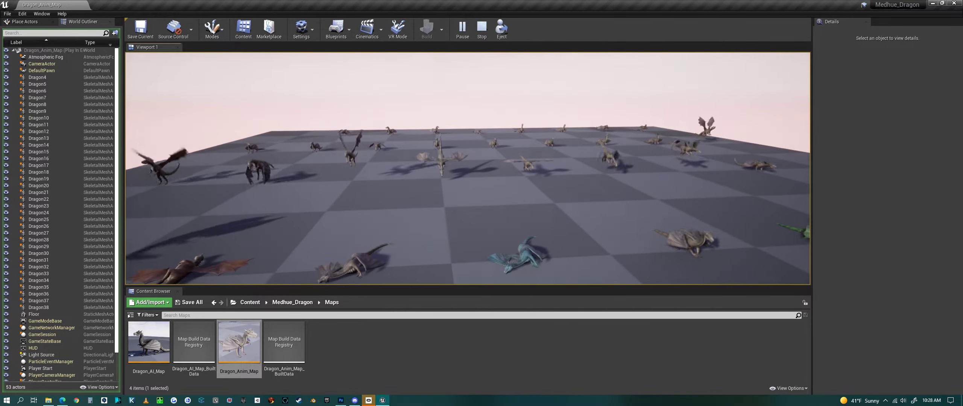
pyautogui.press('Escape')
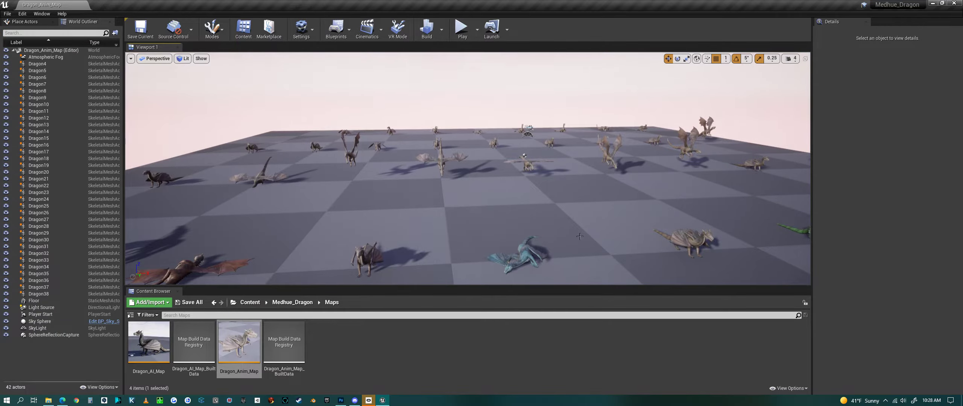
# Browse the Materials folder, then return to Medhue_Dragon's six subfolders.
pyautogui.moveTo(517, 248)
pyautogui.mouseDown(button='right')
pyautogui.moveTo(519, 277)
pyautogui.moveTo(516, 248)
pyautogui.mouseUp(button='right')
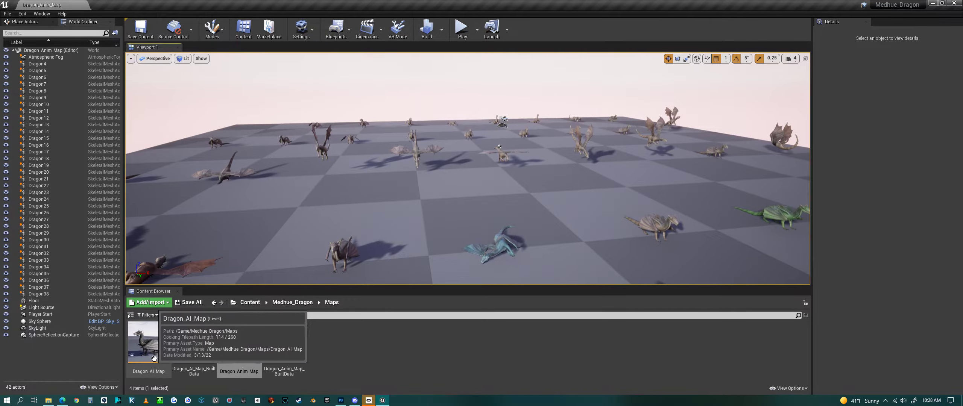
pyautogui.click(298, 304)
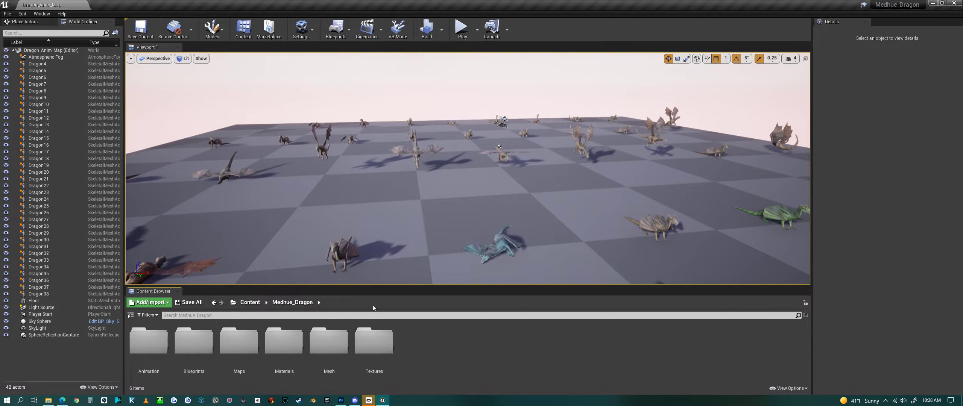
pyautogui.doubleClick(291, 348)
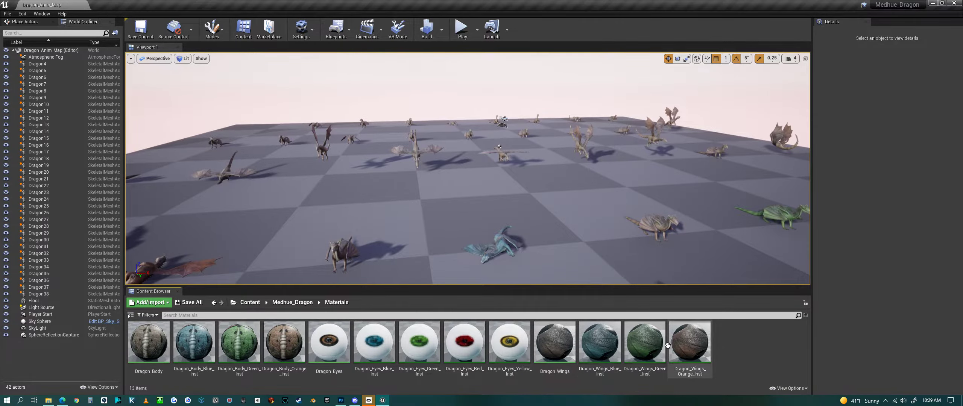
pyautogui.click(292, 303)
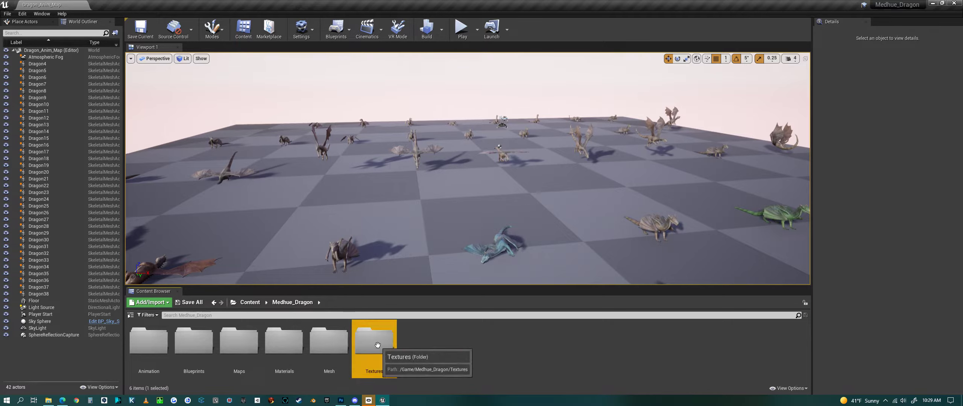
# Browse the Textures folder in an enlarged asset browser, then return to Medhue_Dragon.
pyautogui.doubleClick(387, 354)
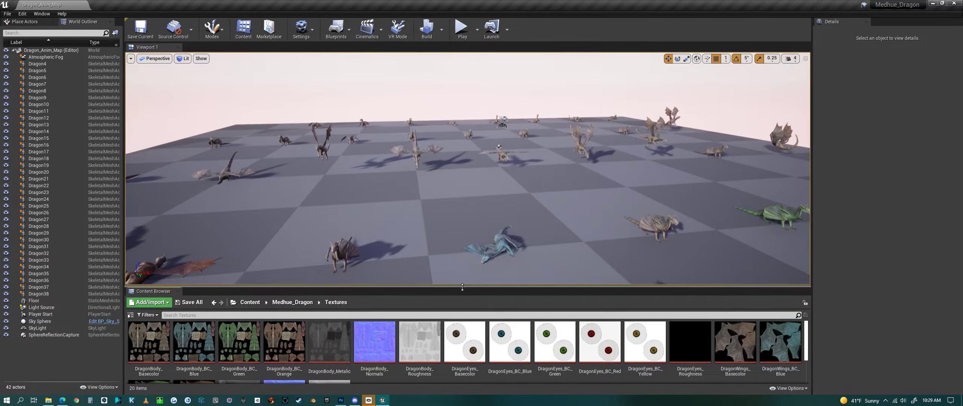
pyautogui.moveTo(461, 291); pyautogui.dragTo(459, 231)
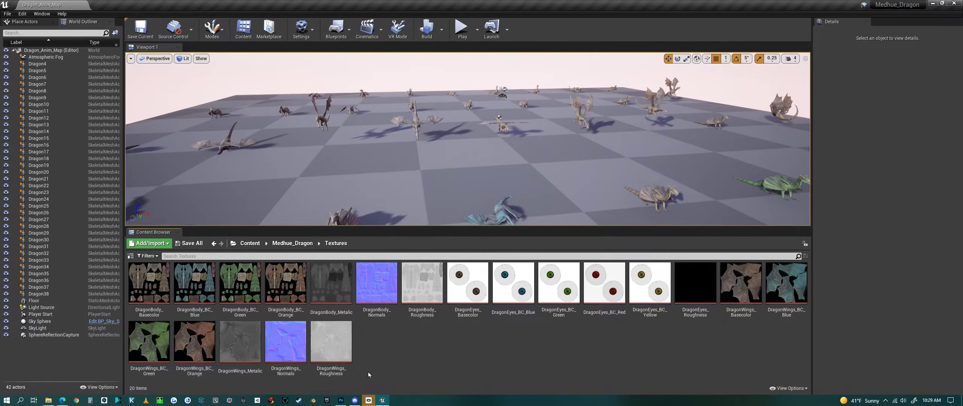
pyautogui.click(296, 244)
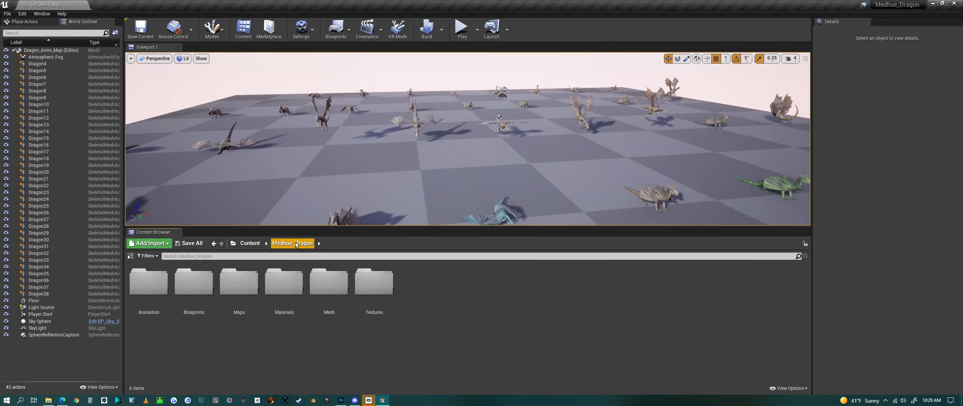
pyautogui.doubleClick(384, 299)
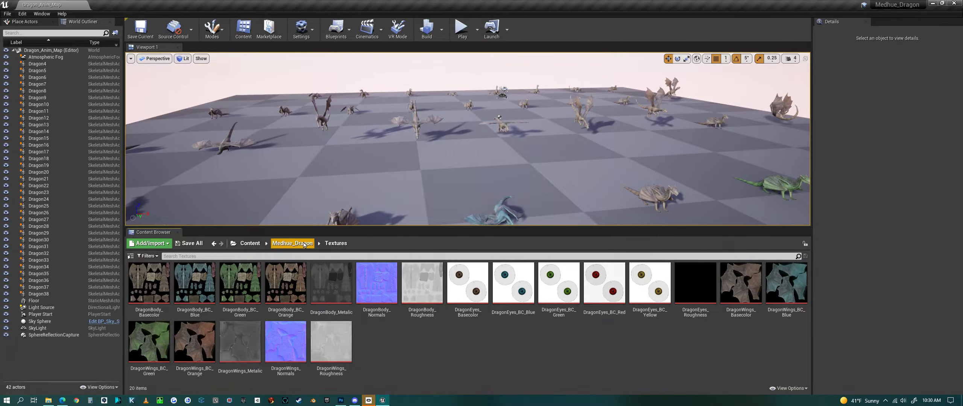
pyautogui.click(292, 244)
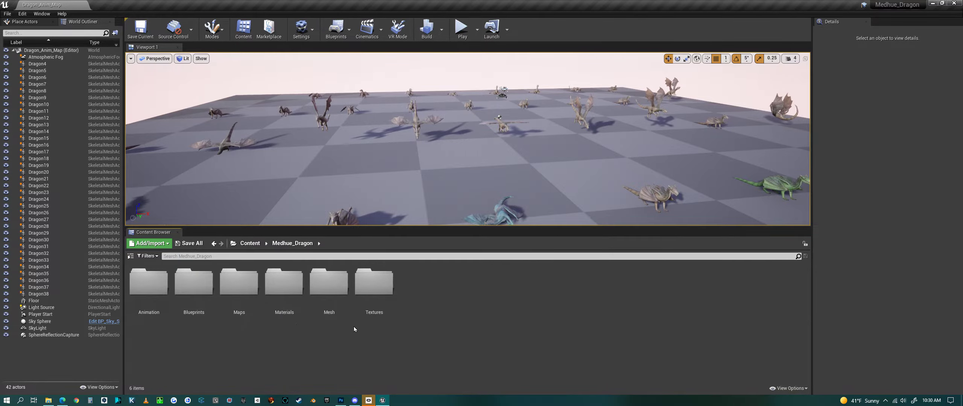
# Open Dragon_Mesh_Morph from the Mesh folder in the mesh editor.
pyautogui.doubleClick(330, 285)
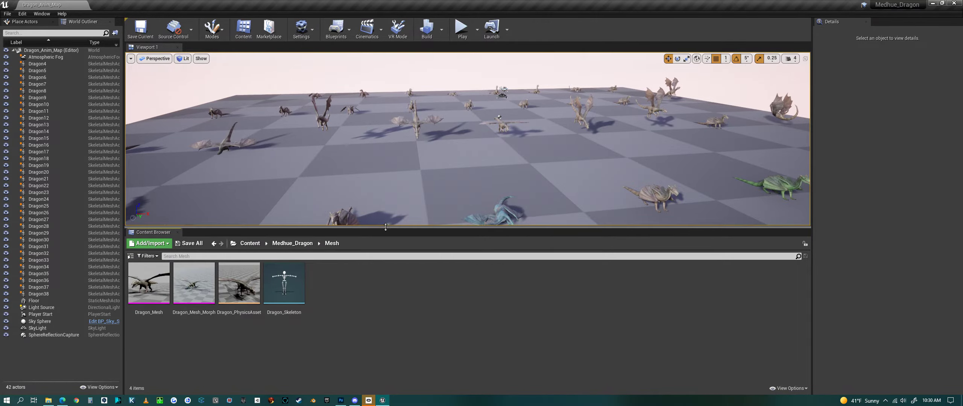
pyautogui.moveTo(385, 227); pyautogui.dragTo(385, 270)
pyautogui.click(194, 330)
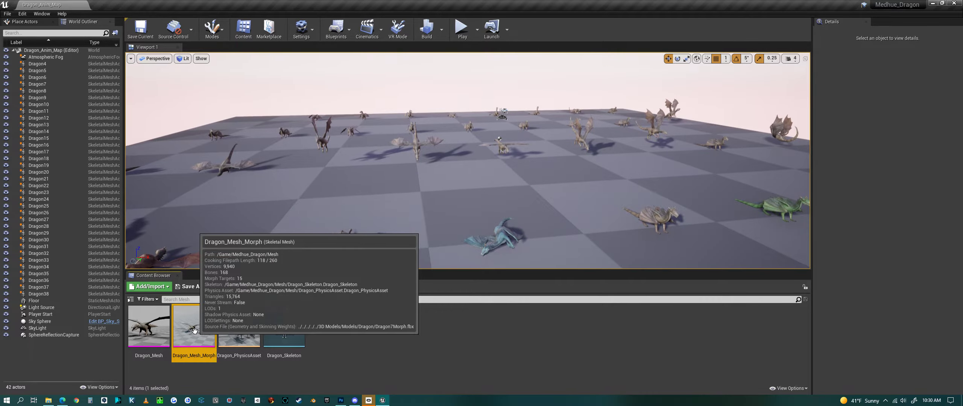
pyautogui.doubleClick(194, 330)
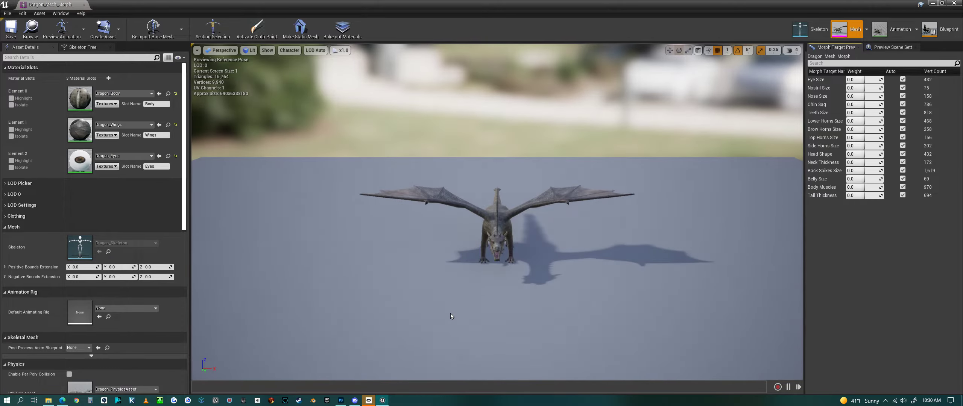
# Frame the dragon close up, then set Eye Size to -1.0 and Nostril Size to 1.0.
pyautogui.moveTo(500, 303); pyautogui.dragTo(502, 304)
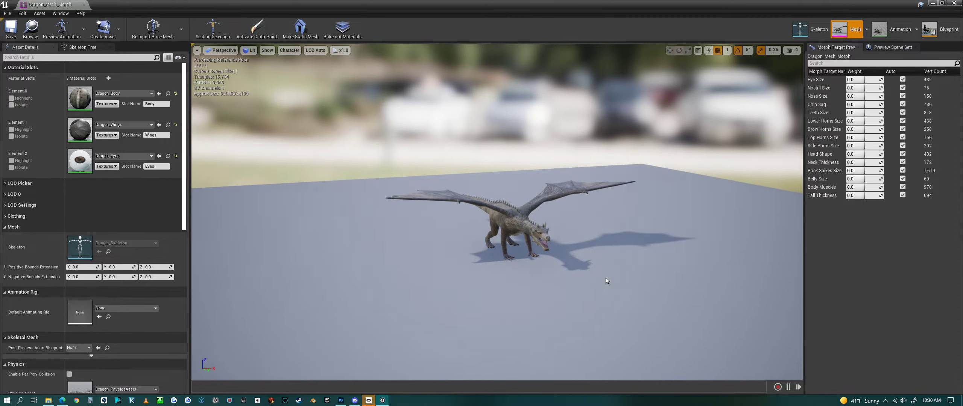
pyautogui.moveTo(606, 278); pyautogui.dragTo(576, 295, button='right')
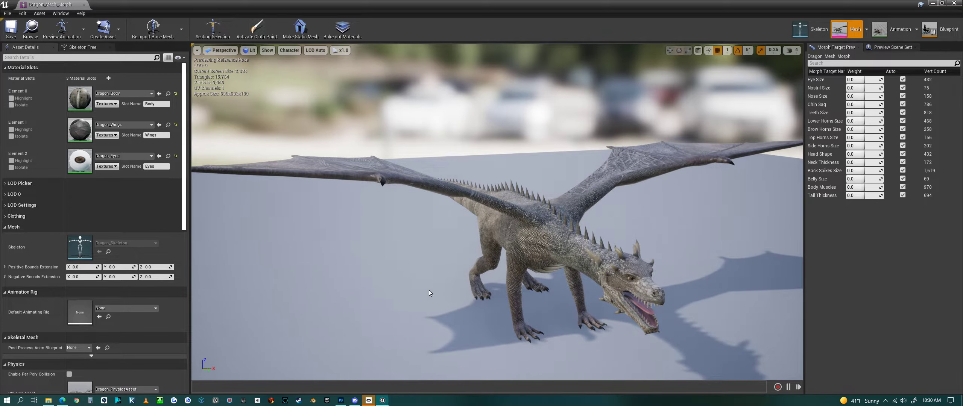
pyautogui.moveTo(430, 293); pyautogui.dragTo(506, 217)
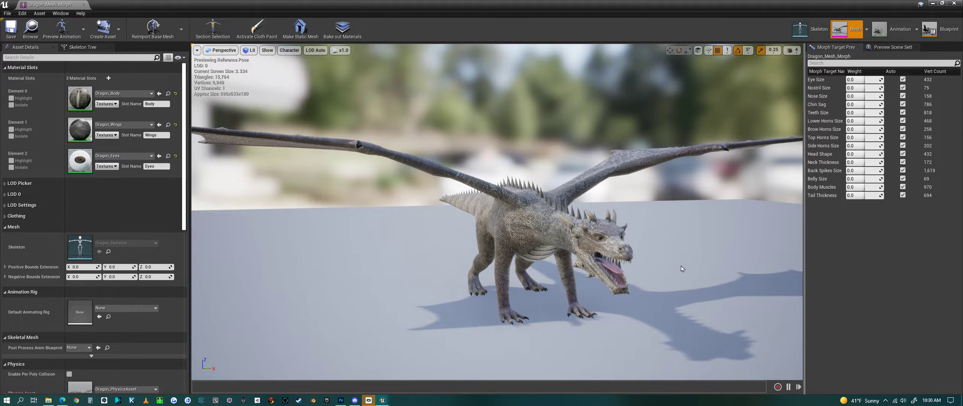
pyautogui.moveTo(681, 266); pyautogui.dragTo(657, 255)
pyautogui.scroll(4, 689, 257)
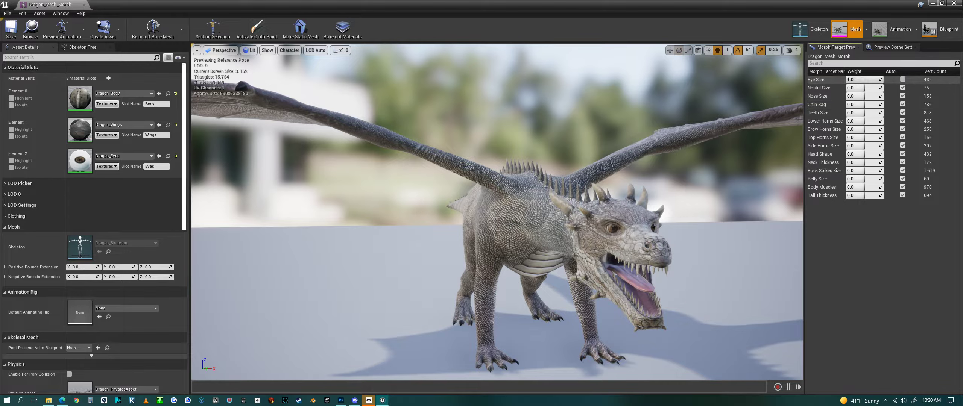
pyautogui.moveTo(865, 79); pyautogui.dragTo(850, 79)
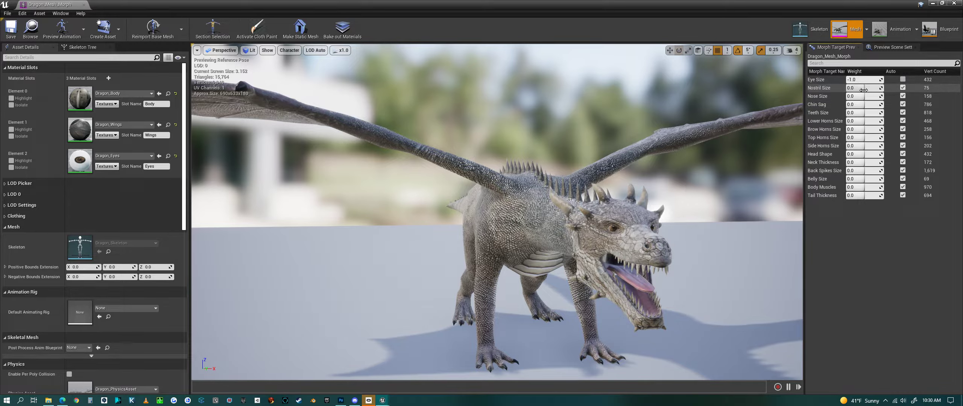
pyautogui.moveTo(851, 88); pyautogui.dragTo(864, 88)
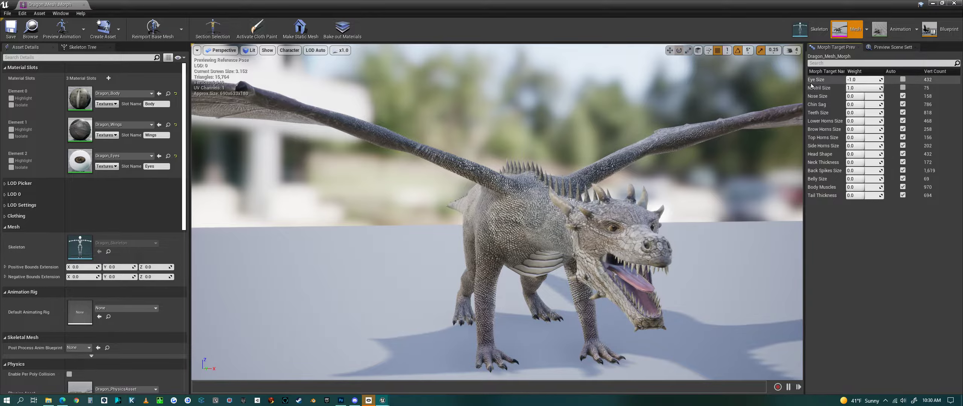
# Return Eye Size to 1.0 and adjust the Chin Sag weight from a side view.
pyautogui.moveTo(853, 79); pyautogui.dragTo(865, 80)
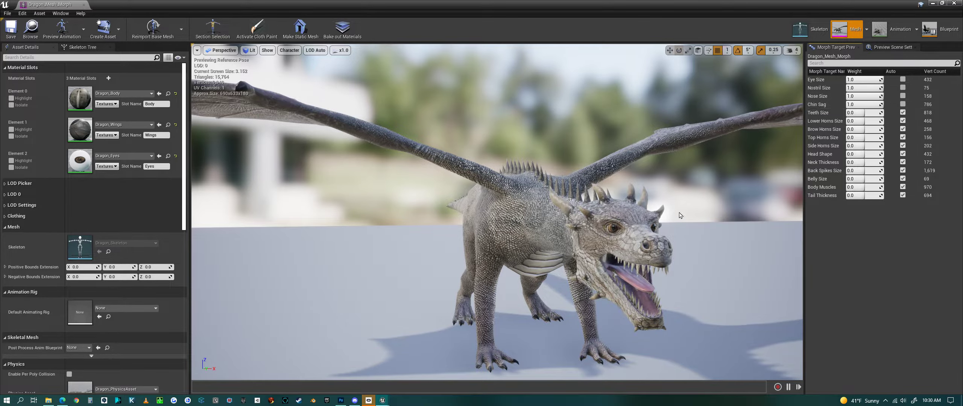
pyautogui.moveTo(654, 262); pyautogui.dragTo(586, 263)
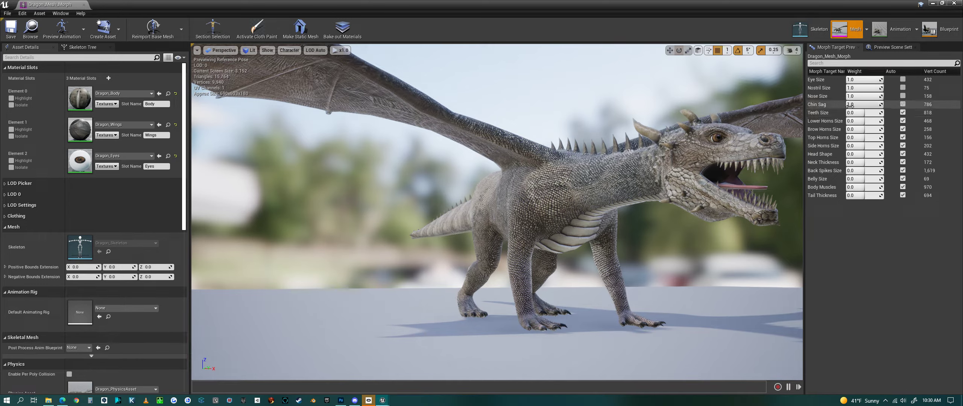
pyautogui.moveTo(861, 104); pyautogui.dragTo(846, 104)
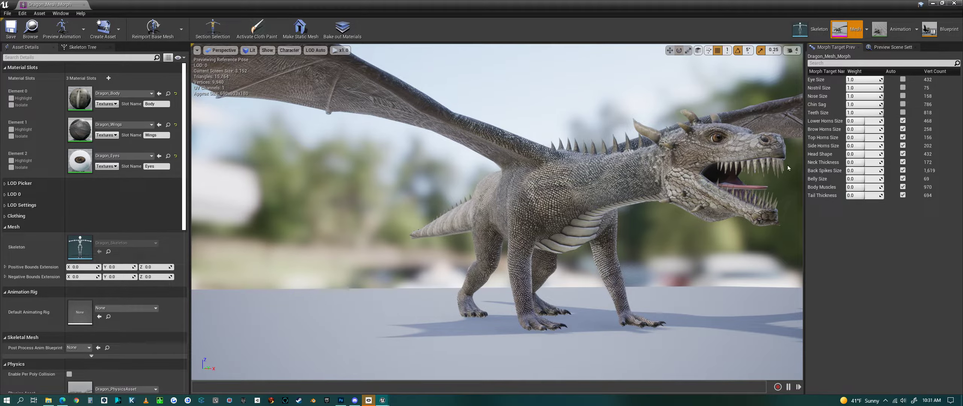
# Set the Neck Thickness morph weight to 1.0 while viewing the dragon's head.
pyautogui.keyDown('alt'); pyautogui.moveTo(496, 211); pyautogui.dragTo(468, 218); pyautogui.keyUp('alt')
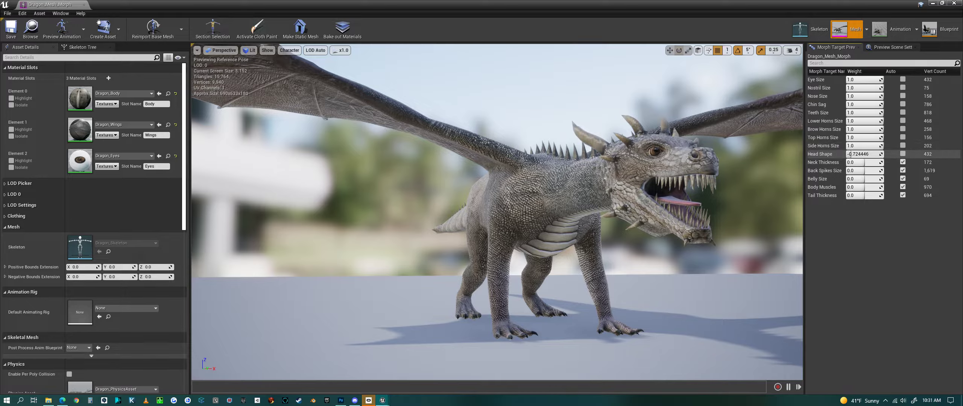
pyautogui.keyDown('alt'); pyautogui.moveTo(728, 187); pyautogui.dragTo(677, 203); pyautogui.keyUp('alt')
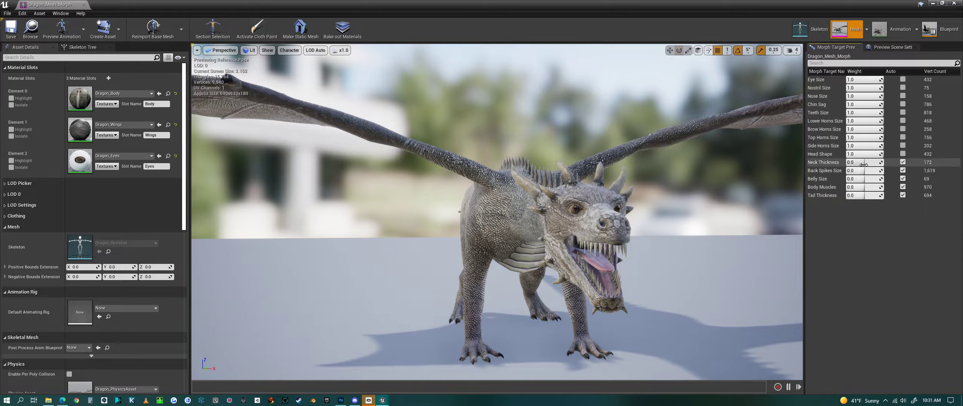
pyautogui.moveTo(847, 163); pyautogui.dragTo(882, 162)
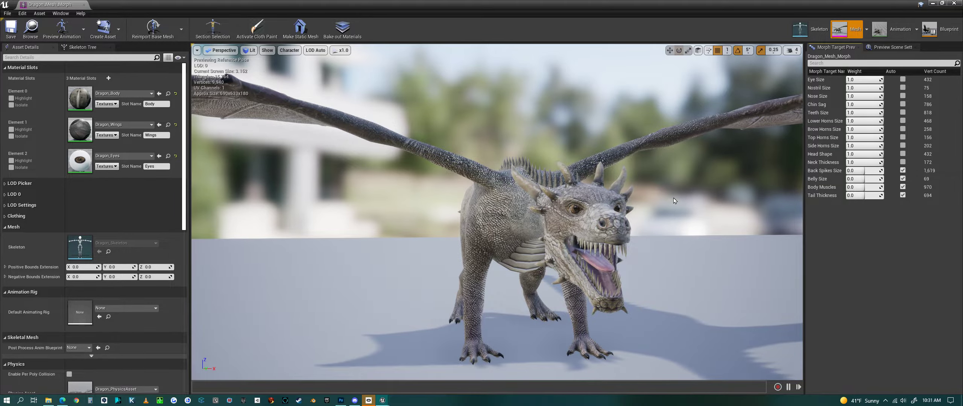
pyautogui.keyDown('alt'); pyautogui.moveTo(675, 201); pyautogui.dragTo(739, 200); pyautogui.keyUp('alt')
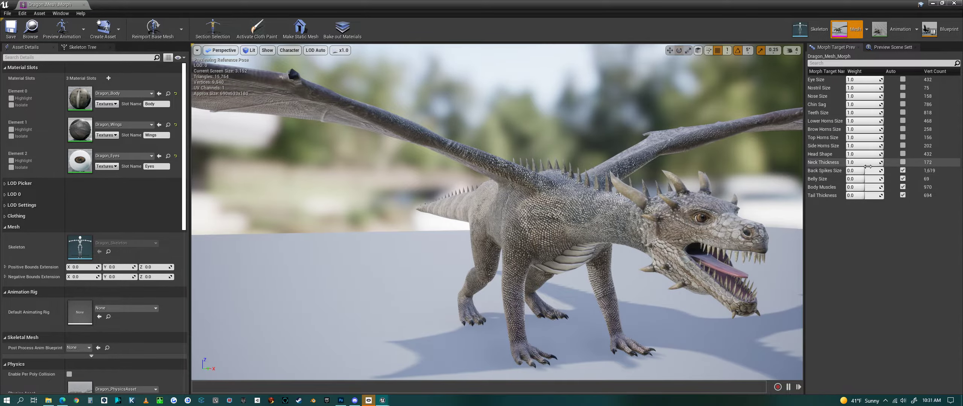
pyautogui.moveTo(863, 162); pyautogui.dragTo(882, 162)
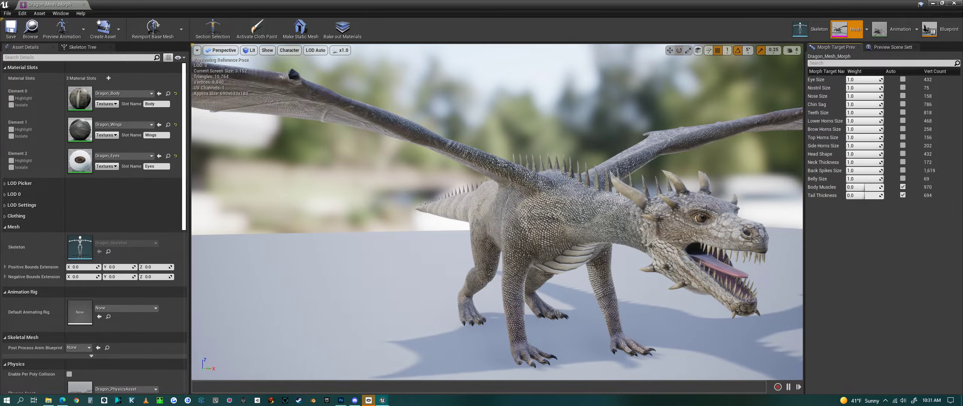
# Raise Tail Thickness to 1.0 and orbit around the dragon to inspect it.
pyautogui.keyDown('alt'); pyautogui.moveTo(707, 209); pyautogui.dragTo(701, 199); pyautogui.keyUp('alt')
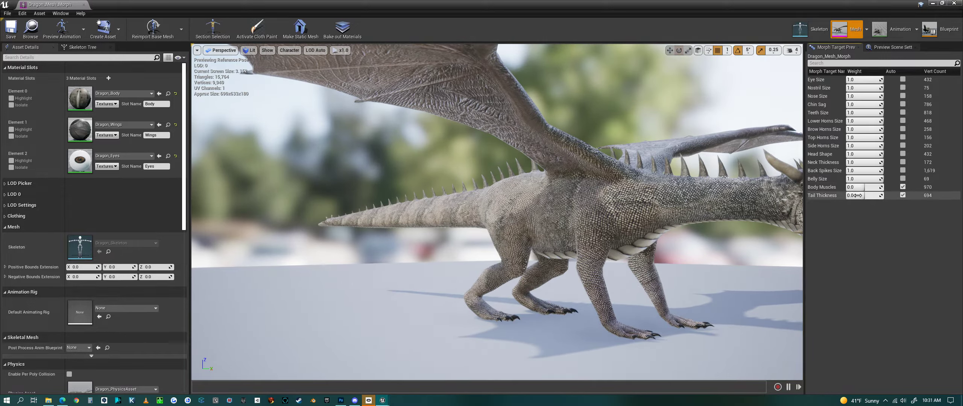
pyautogui.moveTo(862, 188); pyautogui.dragTo(882, 187)
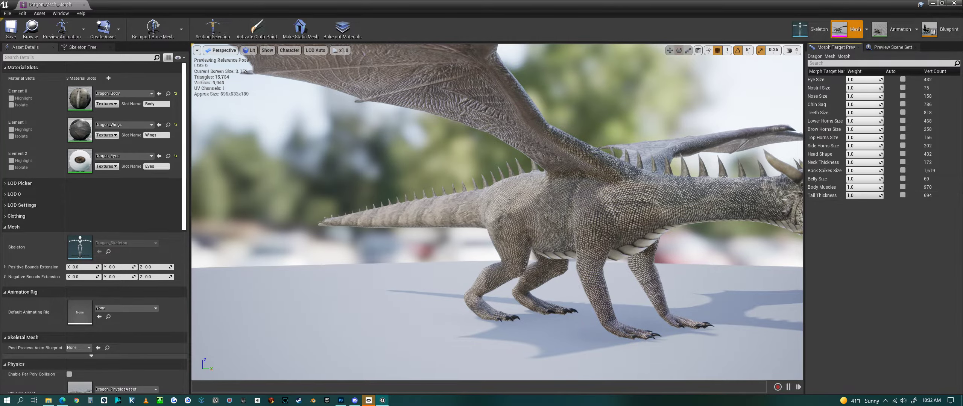
pyautogui.moveTo(692, 197); pyautogui.dragTo(601, 201)
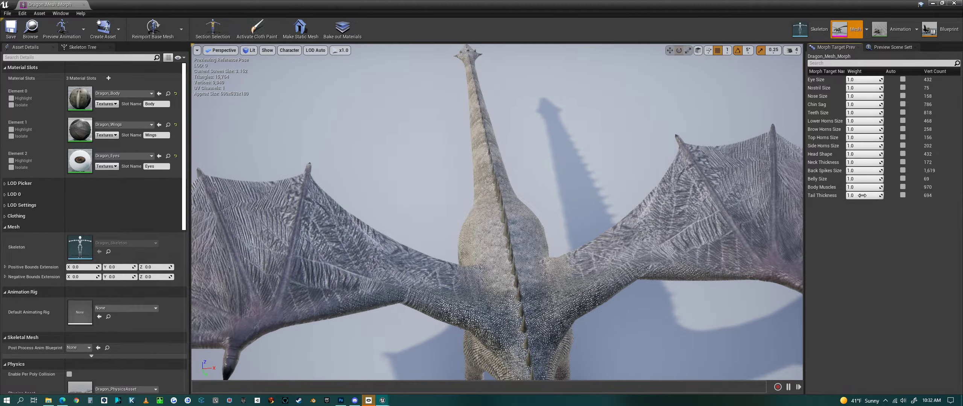
pyautogui.keyDown('alt'); pyautogui.moveTo(550, 177); pyautogui.dragTo(610, 106); pyautogui.keyUp('alt')
pyautogui.moveTo(610, 106); pyautogui.dragTo(668, 141, button='middle')
pyautogui.moveTo(376, 176); pyautogui.dragTo(560, 209)
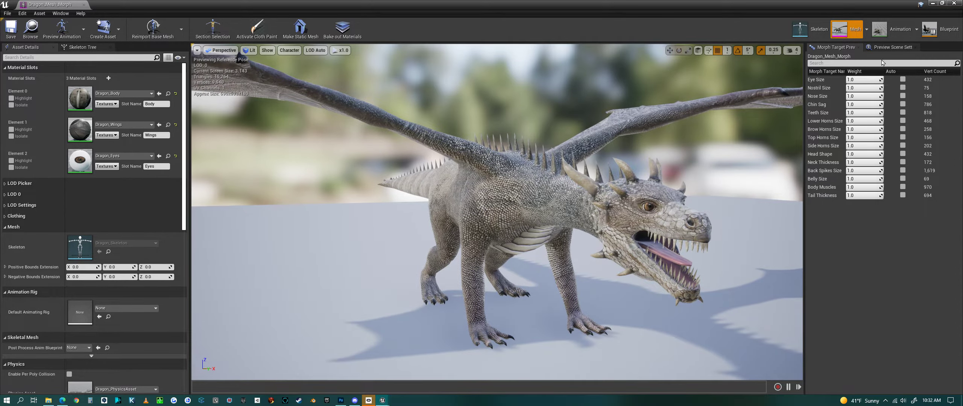
# Close the mesh editor and preview Dragon_Attack1 from the Animation folder.
pyautogui.click(953, 3)
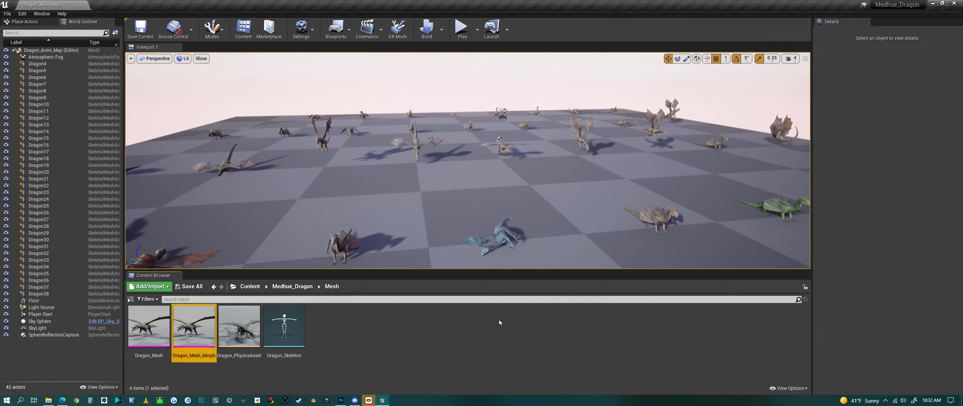
pyautogui.click(300, 290)
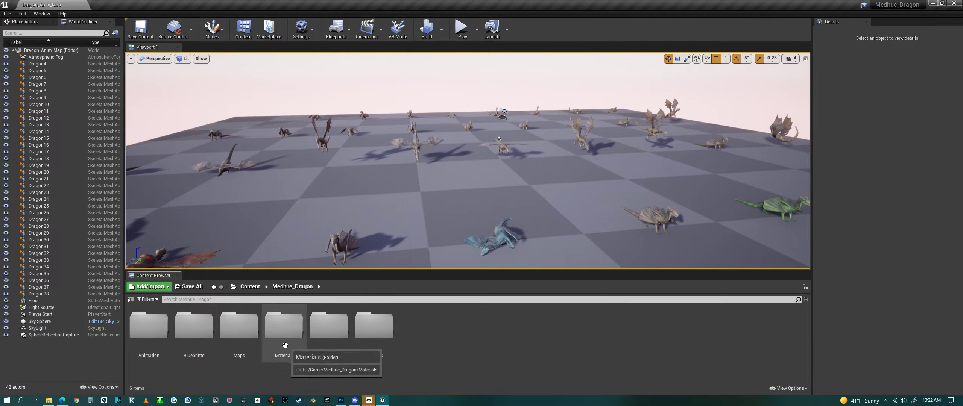
pyautogui.doubleClick(148, 336)
pyautogui.doubleClick(151, 327)
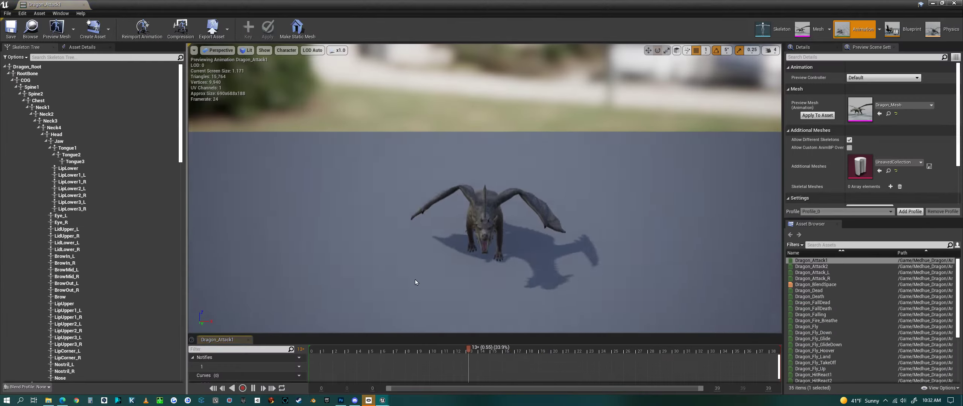
pyautogui.keyDown('alt'); pyautogui.moveTo(485, 291); pyautogui.dragTo(589, 282); pyautogui.keyUp('alt')
pyautogui.keyDown('alt'); pyautogui.moveTo(526, 263); pyautogui.dragTo(572, 263, button='right'); pyautogui.keyUp('alt')
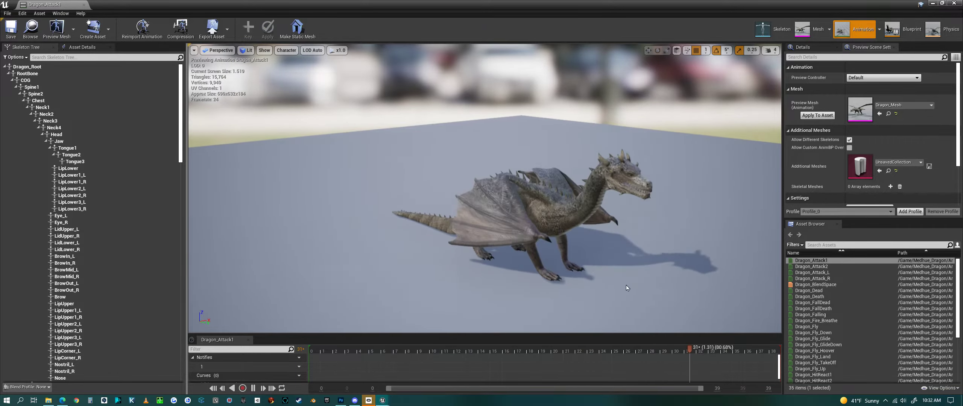
pyautogui.keyDown('alt'); pyautogui.moveTo(571, 264); pyautogui.dragTo(607, 256); pyautogui.keyUp('alt')
pyautogui.keyDown('alt'); pyautogui.moveTo(639, 278); pyautogui.dragTo(620, 303); pyautogui.keyUp('alt')
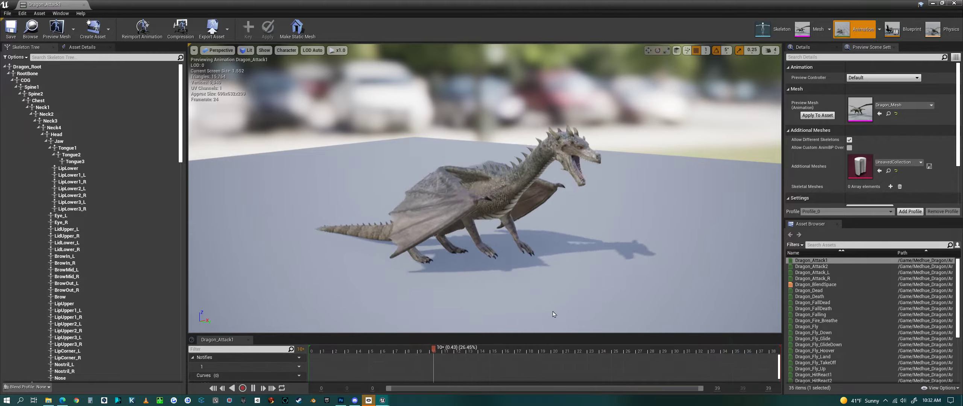
pyautogui.keyDown('alt'); pyautogui.moveTo(489, 263); pyautogui.dragTo(533, 263, button='right'); pyautogui.keyUp('alt')
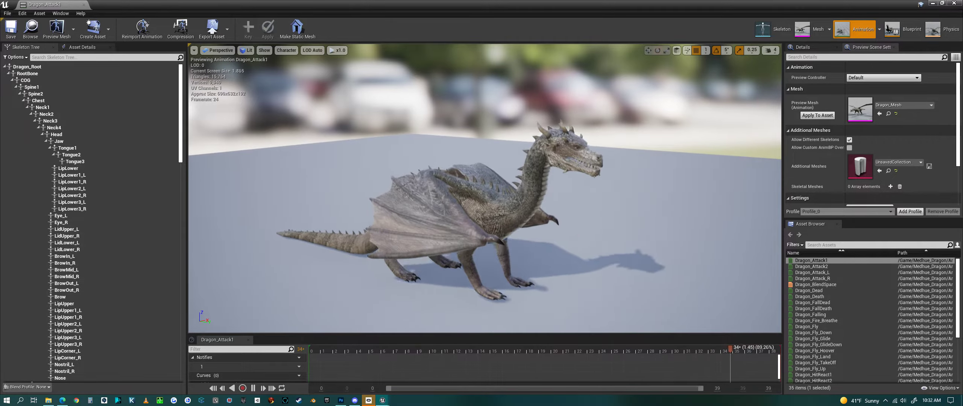
# Preview the Dragon_Attack2, Dragon_Attack_L and Dragon_Attack_R animations.
pyautogui.click(820, 267)
pyautogui.doubleClick(820, 267)
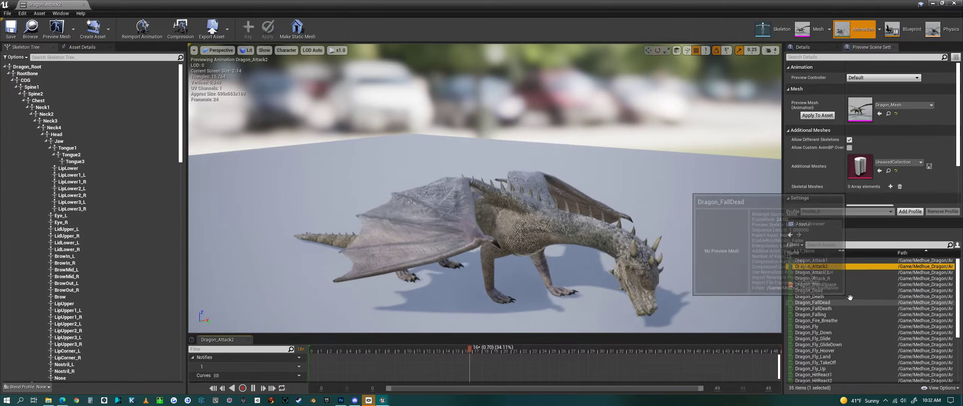
pyautogui.doubleClick(825, 272)
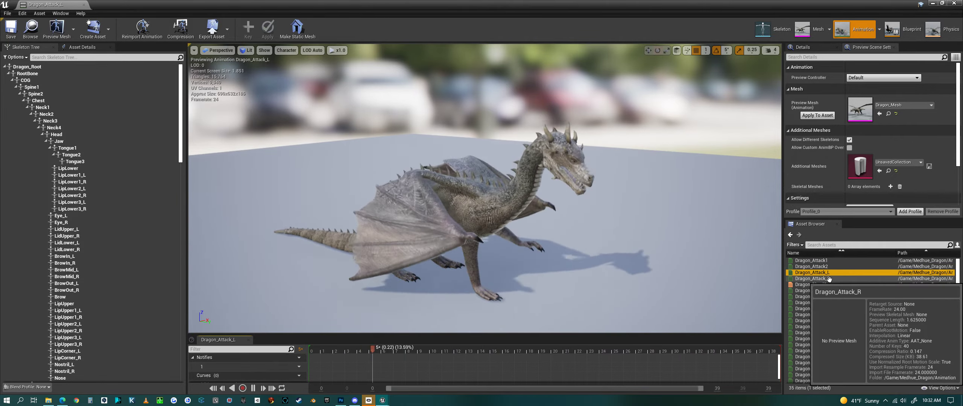
pyautogui.click(829, 278)
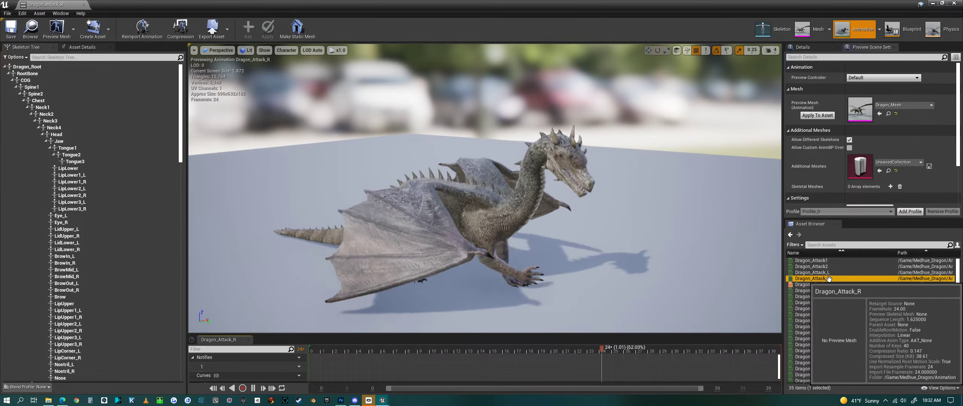
pyautogui.doubleClick(828, 278)
# Open Dragon_BlendSpace and move the blend preview to a running speed.
pyautogui.doubleClick(827, 285)
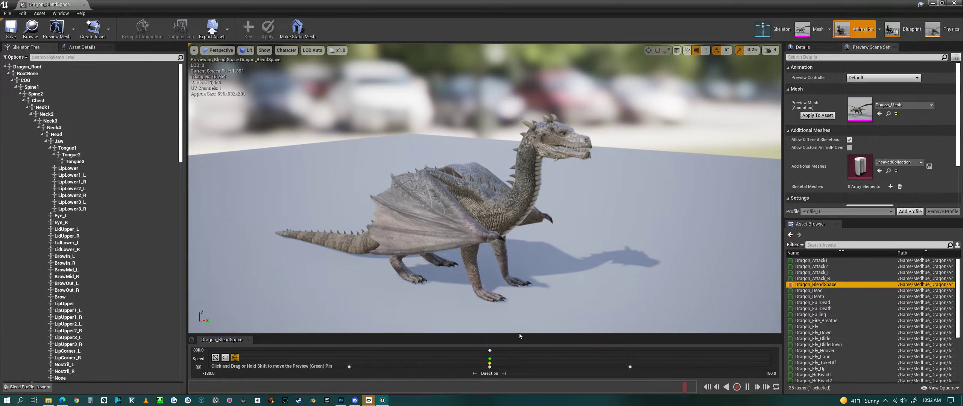
pyautogui.moveTo(519, 334); pyautogui.dragTo(519, 201)
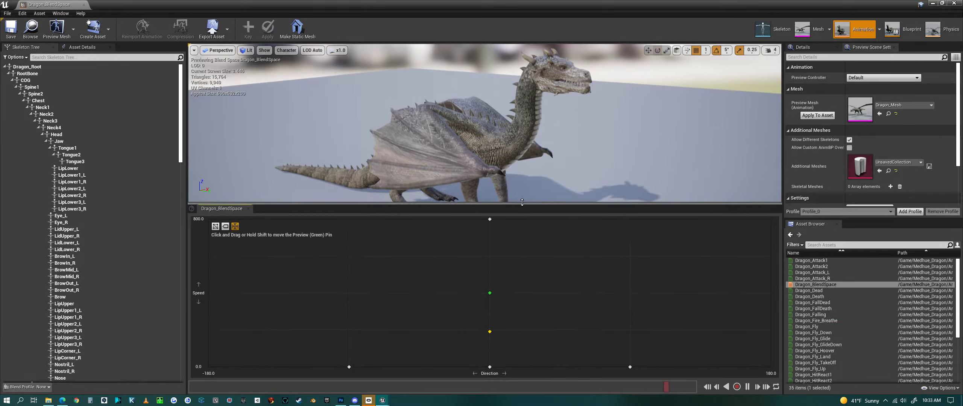
pyautogui.moveTo(490, 292); pyautogui.dragTo(500, 323)
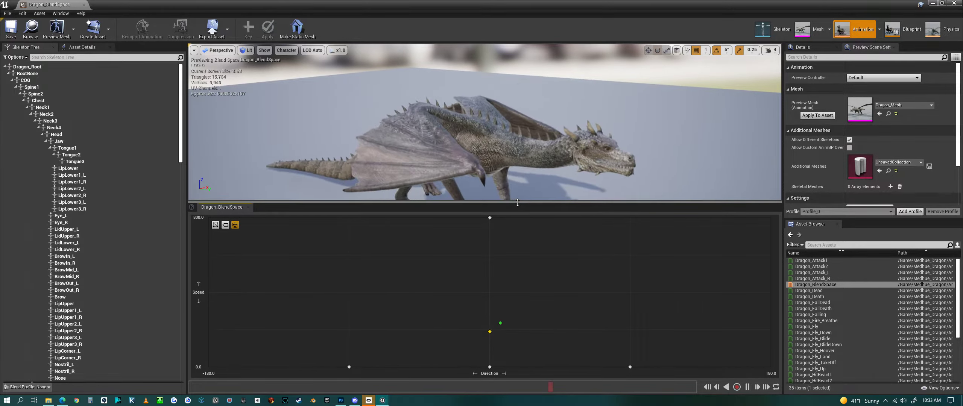
pyautogui.moveTo(517, 202); pyautogui.dragTo(517, 322)
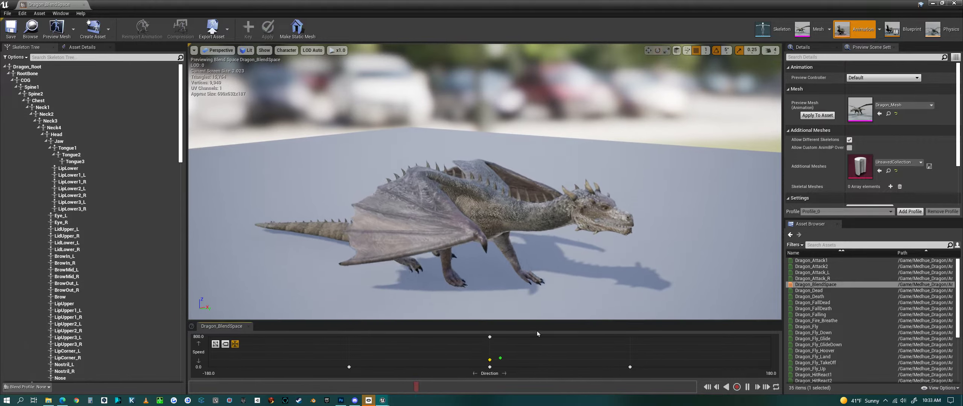
# Preview the Dragon_Dead and Dragon_Death animations from several angles.
pyautogui.click(822, 290)
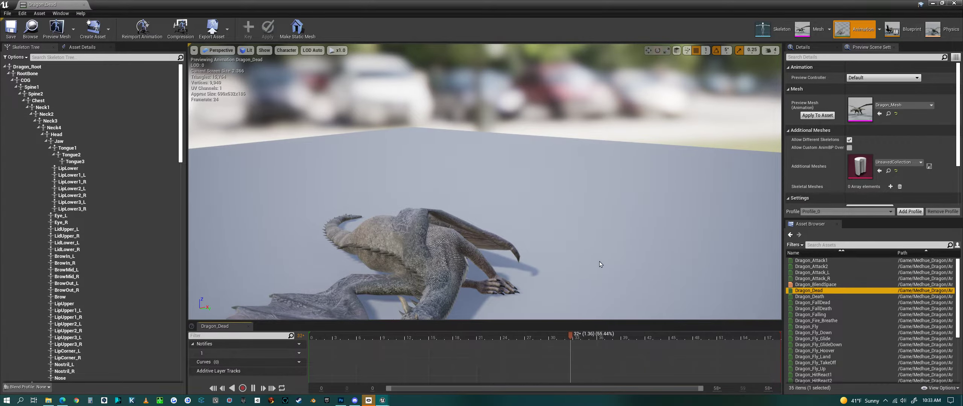
pyautogui.keyDown('alt'); pyautogui.moveTo(600, 264); pyautogui.dragTo(508, 300); pyautogui.keyUp('alt')
pyautogui.keyDown('alt'); pyautogui.moveTo(600, 264); pyautogui.dragTo(622, 264, button='middle'); pyautogui.keyUp('alt')
pyautogui.keyDown('alt'); pyautogui.moveTo(620, 264); pyautogui.dragTo(656, 260); pyautogui.keyUp('alt')
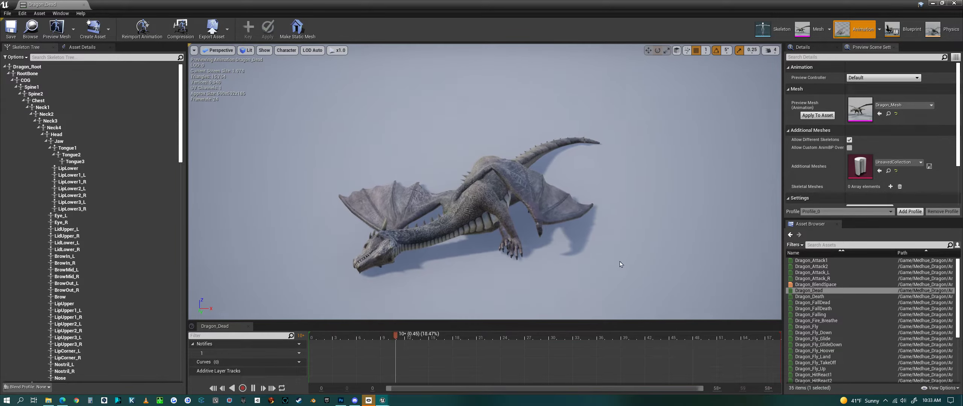
pyautogui.click(842, 296)
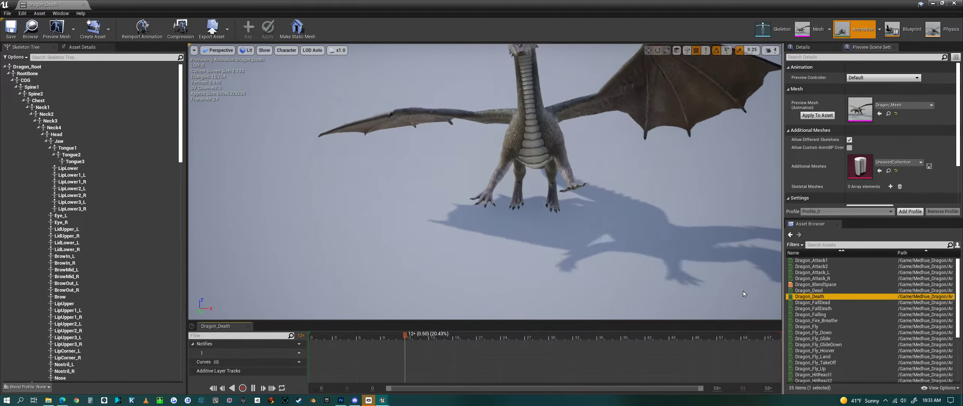
pyautogui.moveTo(722, 292); pyautogui.dragTo(719, 266)
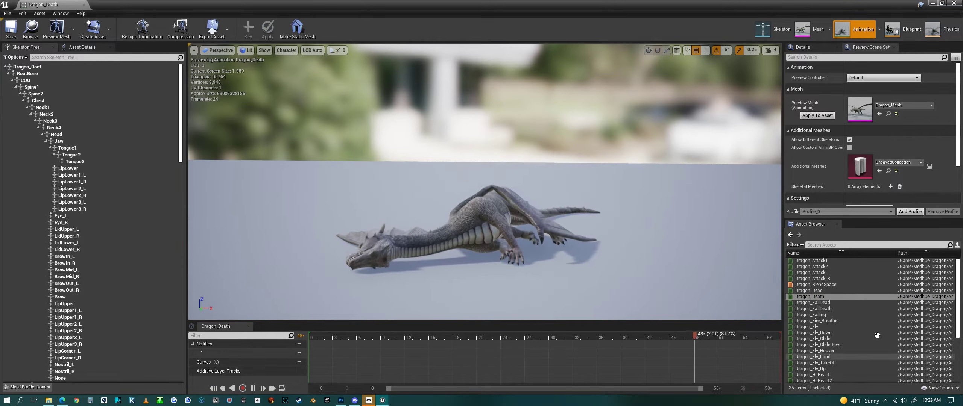
# Preview Dragon_FallDead, Dragon_FallDeath, Dragon_Falling, Dragon_Fire_Breathe and Dragon_Fly.
pyautogui.click(824, 303)
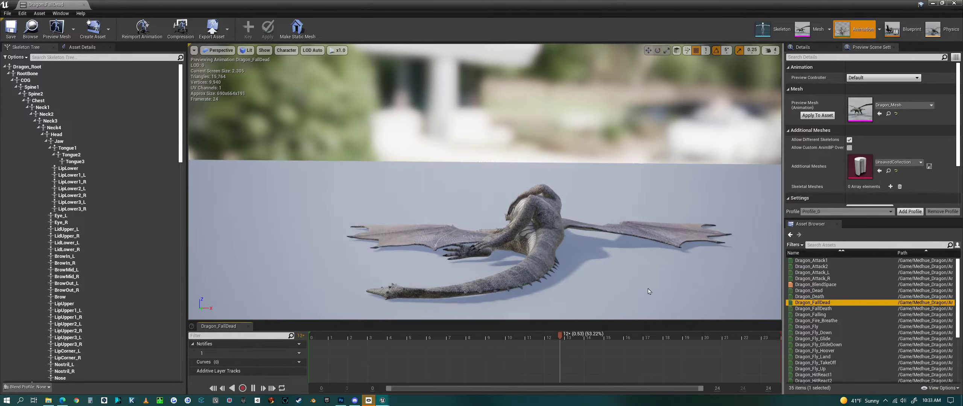
pyautogui.moveTo(677, 245); pyautogui.dragTo(677, 286)
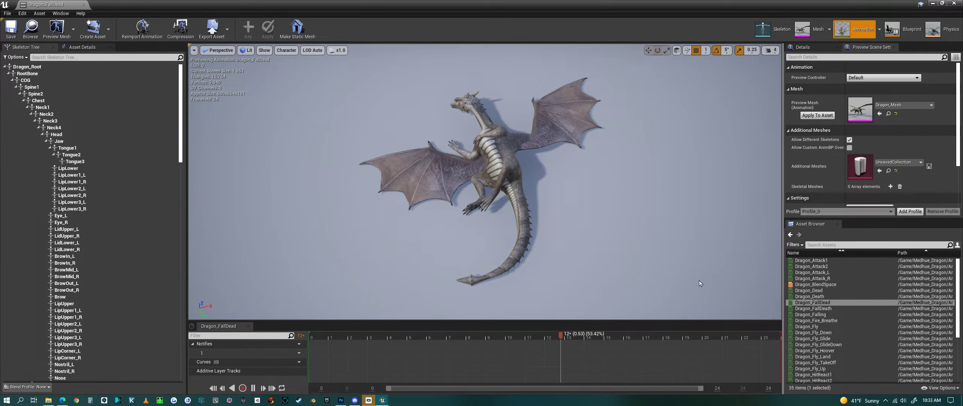
pyautogui.click(817, 308)
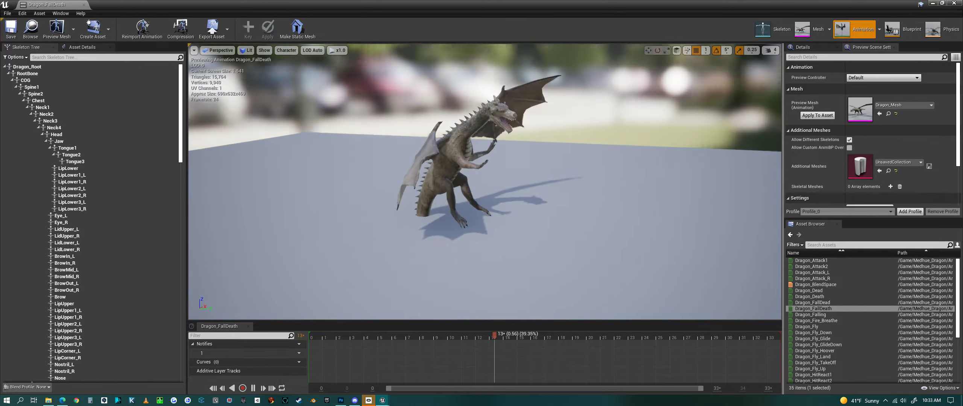
pyautogui.click(821, 315)
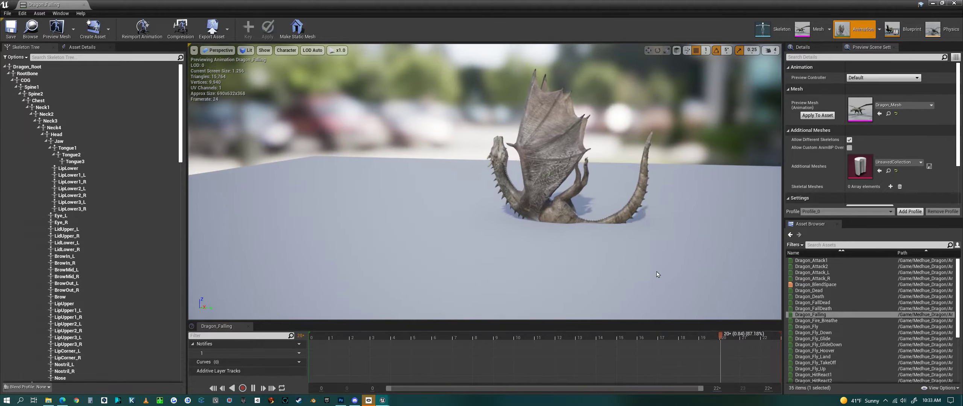
pyautogui.click(817, 321)
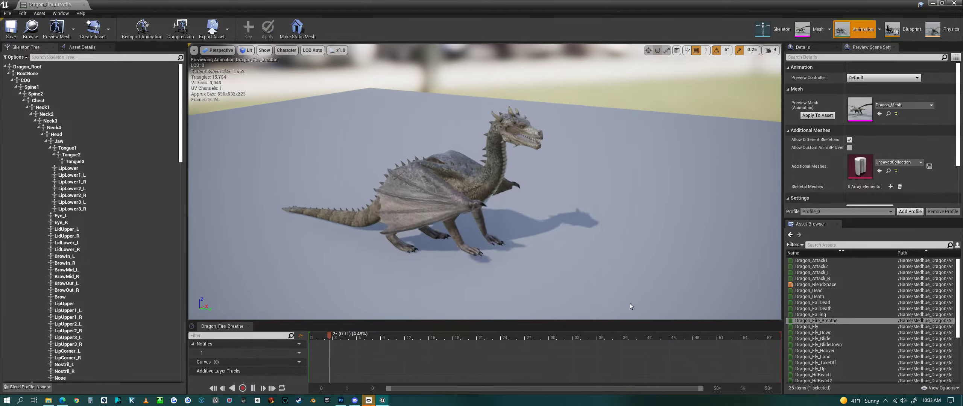
pyautogui.click(789, 326)
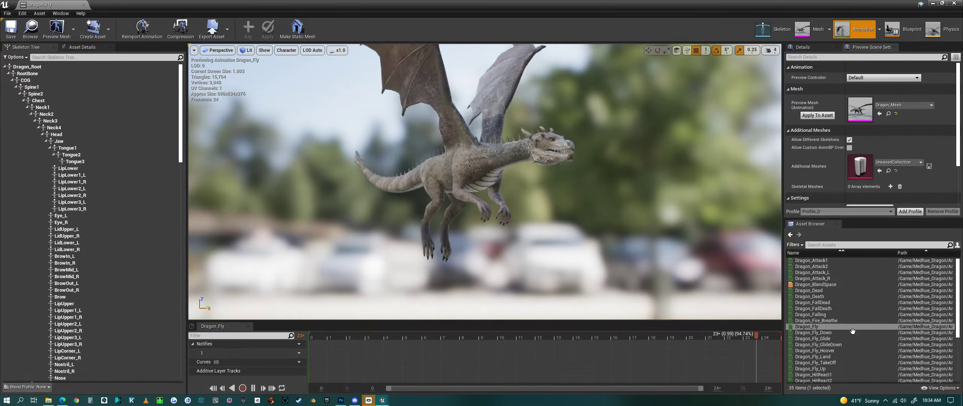
# Preview Dragon_Fly_Down, Dragon_Fly_Glide, Dragon_Fly_GlideDown and Dragon_Fly_Hoover.
pyautogui.click(852, 333)
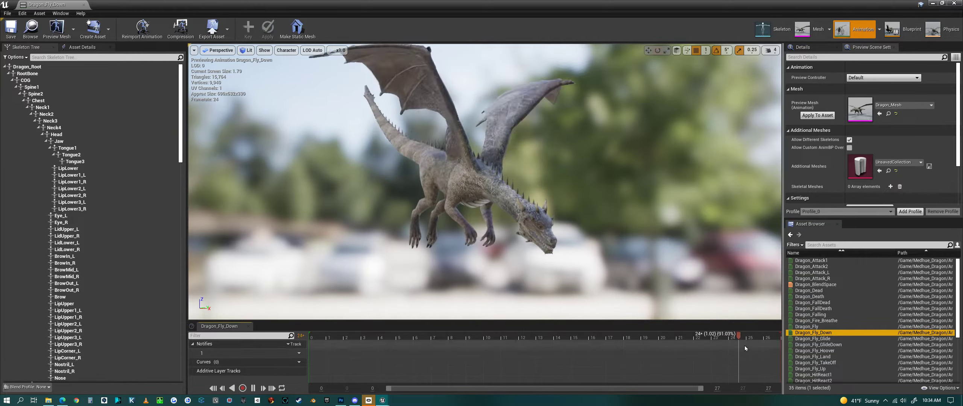
pyautogui.click(827, 338)
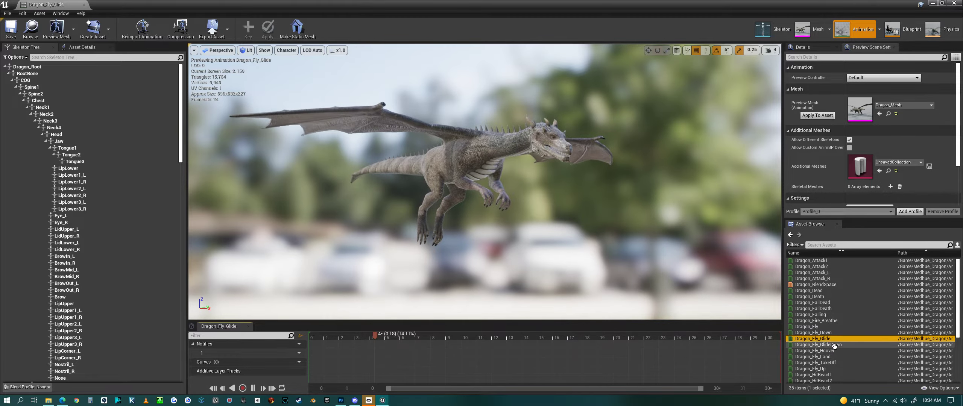
pyautogui.click(834, 345)
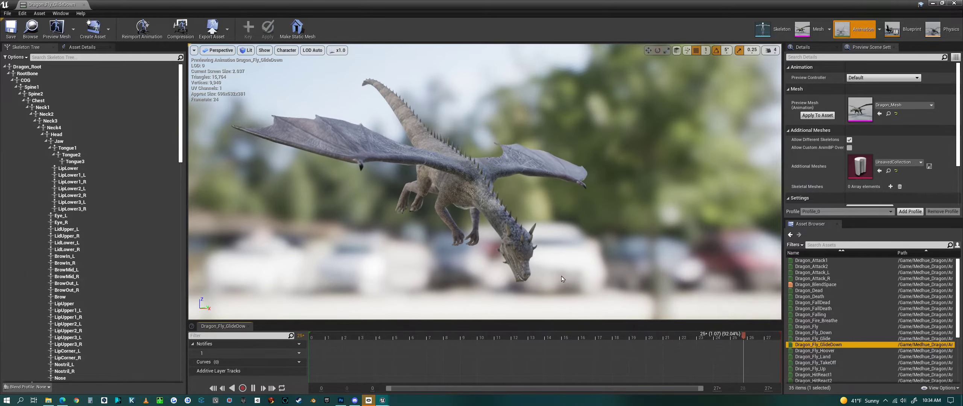
pyautogui.doubleClick(829, 351)
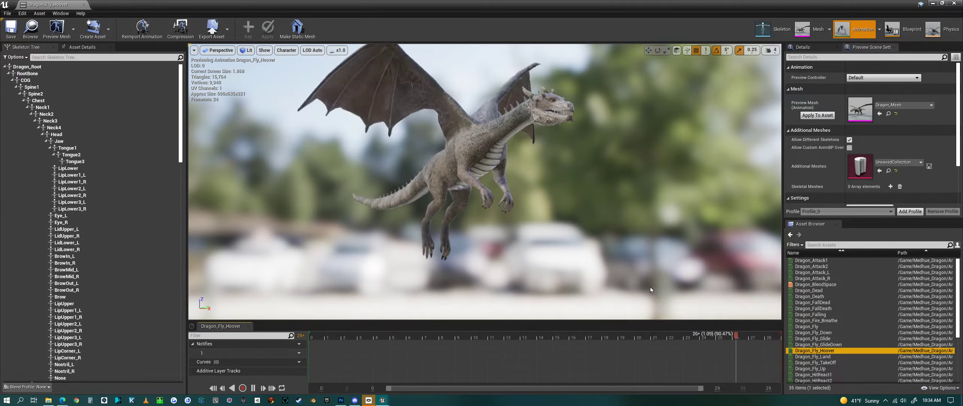
# Preview Dragon_Fly_Land, Dragon_Fly_TakeOff and Dragon_Fly_Up, orbiting lower around the dragon.
pyautogui.doubleClick(821, 356)
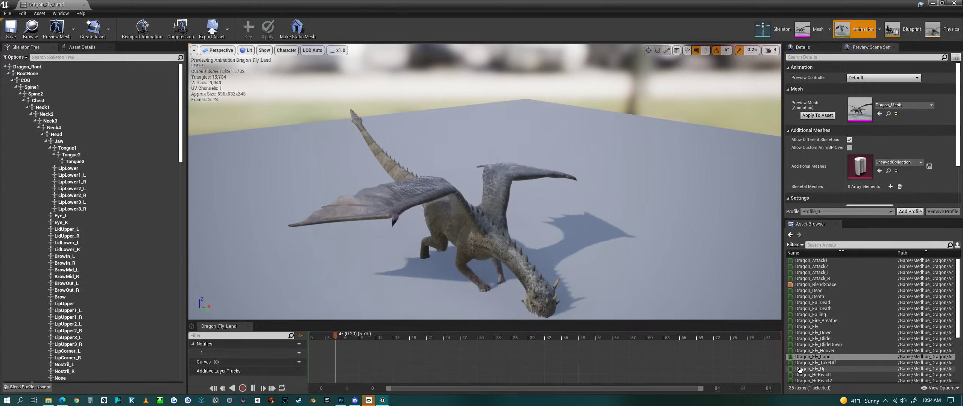
pyautogui.click(826, 363)
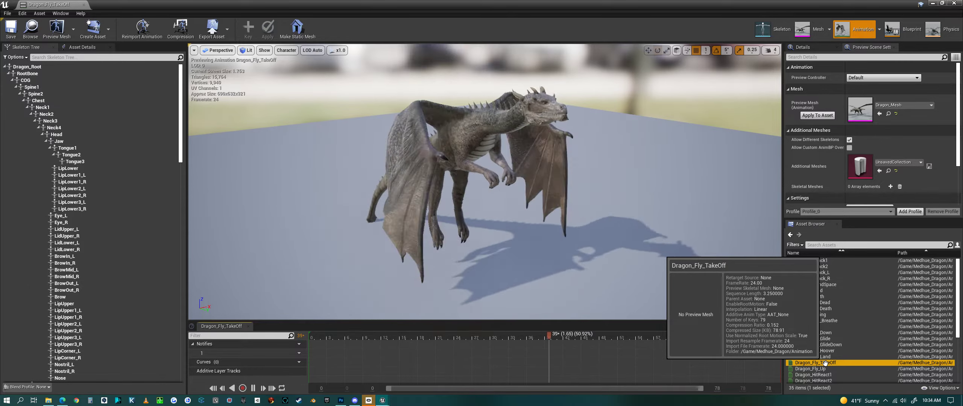
pyautogui.scroll(-4, 838, 338)
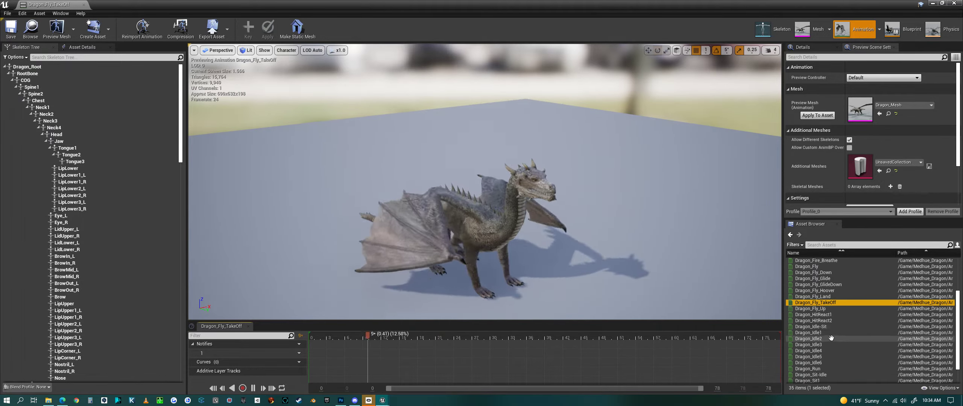
pyautogui.click(818, 309)
pyautogui.doubleClick(818, 310)
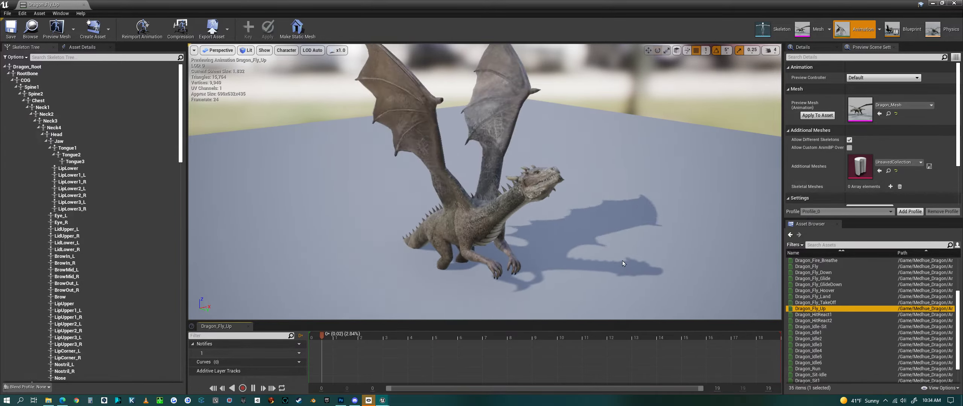
pyautogui.keyDown('alt'); pyautogui.moveTo(526, 226); pyautogui.dragTo(572, 194); pyautogui.keyUp('alt')
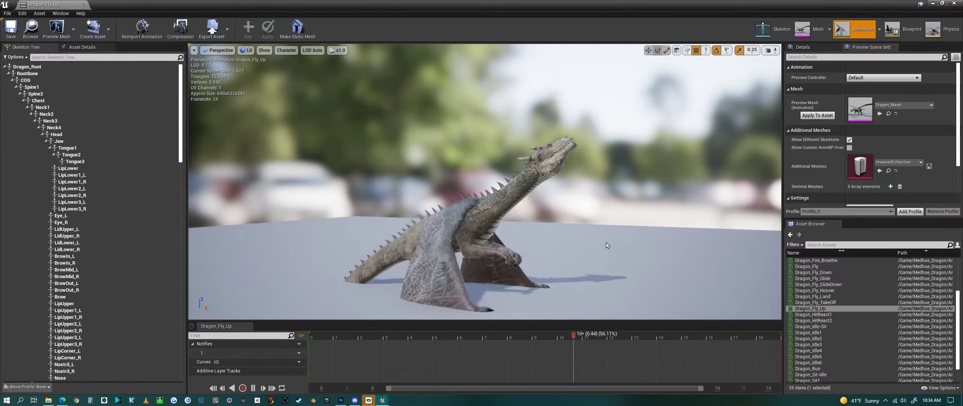
# Preview Dragon_HitReact1, Dragon_Idle-Sit and Dragon_Idle1, orbiting around the dragon.
pyautogui.click(824, 316)
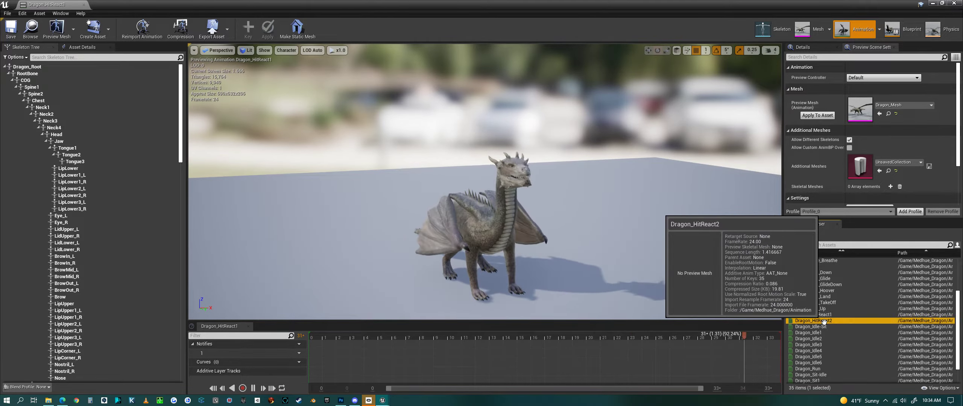
pyautogui.moveTo(683, 302); pyautogui.dragTo(632, 303)
pyautogui.moveTo(834, 330)
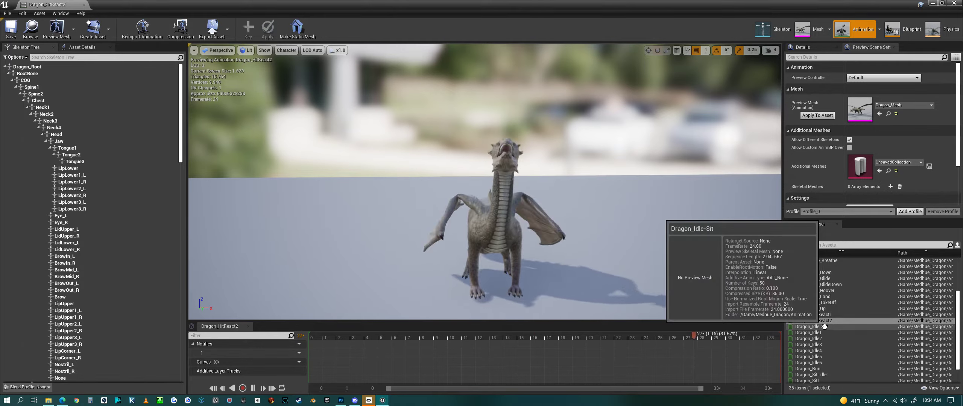
pyautogui.doubleClick(824, 326)
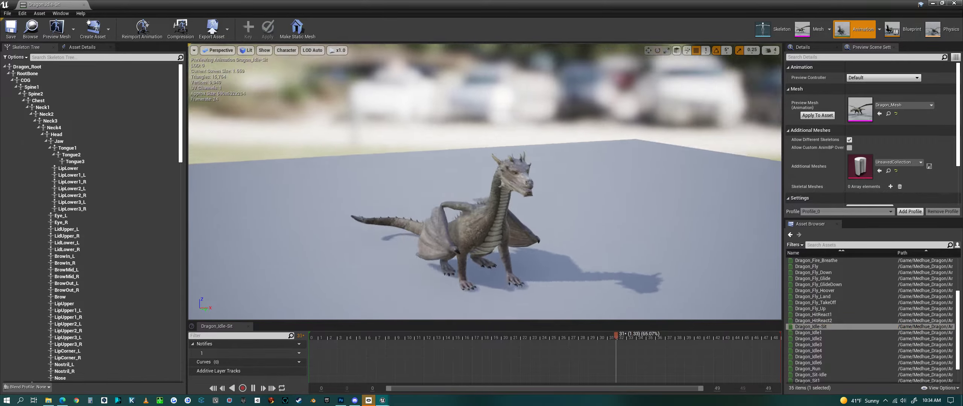
pyautogui.moveTo(585, 278); pyautogui.dragTo(592, 276)
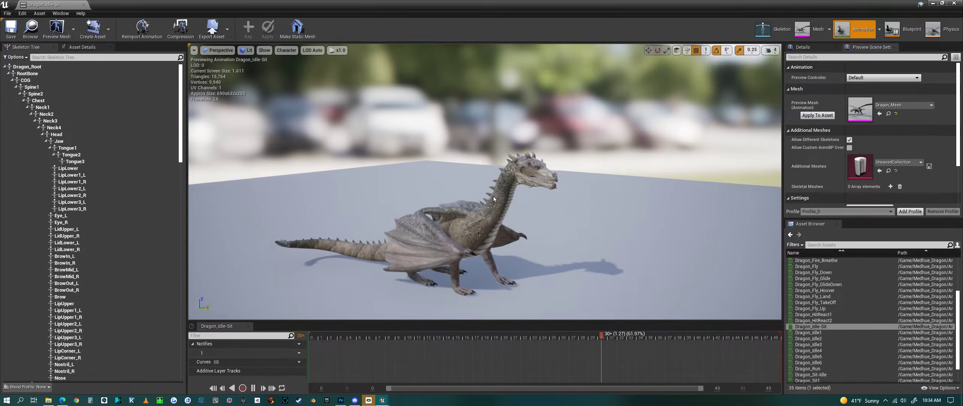
pyautogui.doubleClick(812, 333)
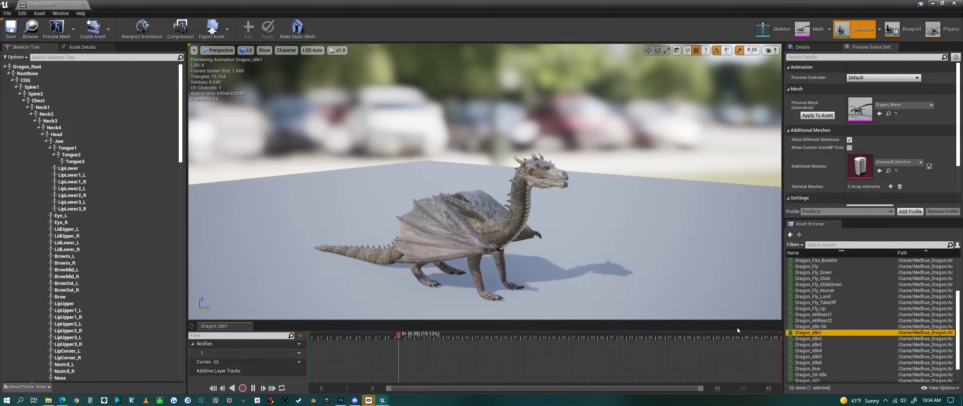
pyautogui.keyDown('alt'); pyautogui.moveTo(647, 296); pyautogui.dragTo(605, 292); pyautogui.keyUp('alt')
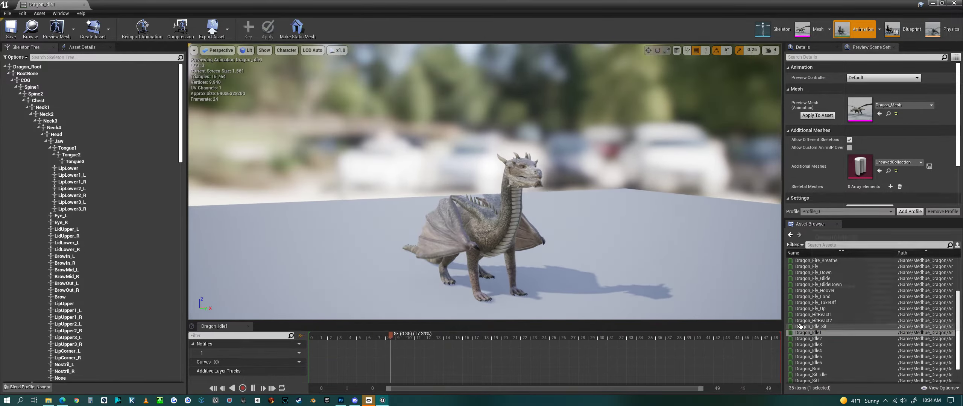
# Preview the Dragon_Idle2 and Dragon_Idle3 animations.
pyautogui.doubleClick(812, 338)
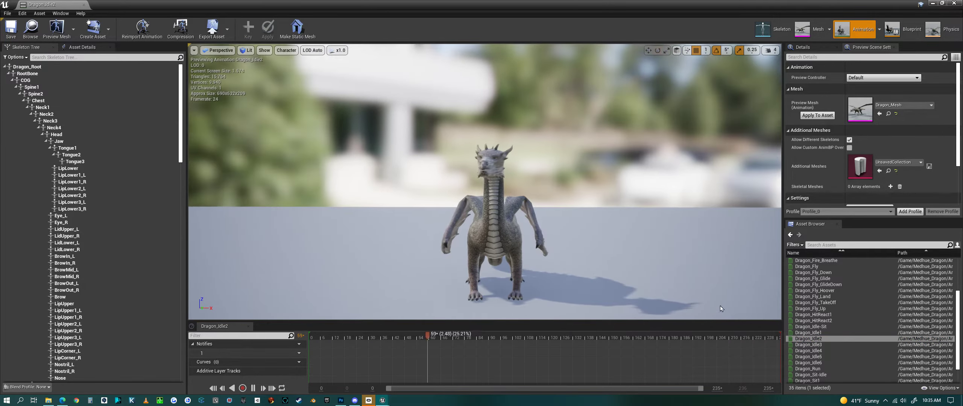
pyautogui.moveTo(816, 344)
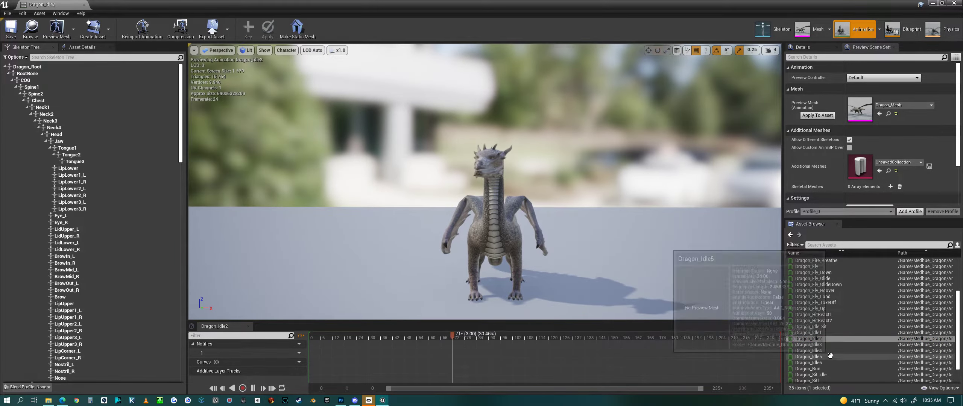
pyautogui.doubleClick(812, 345)
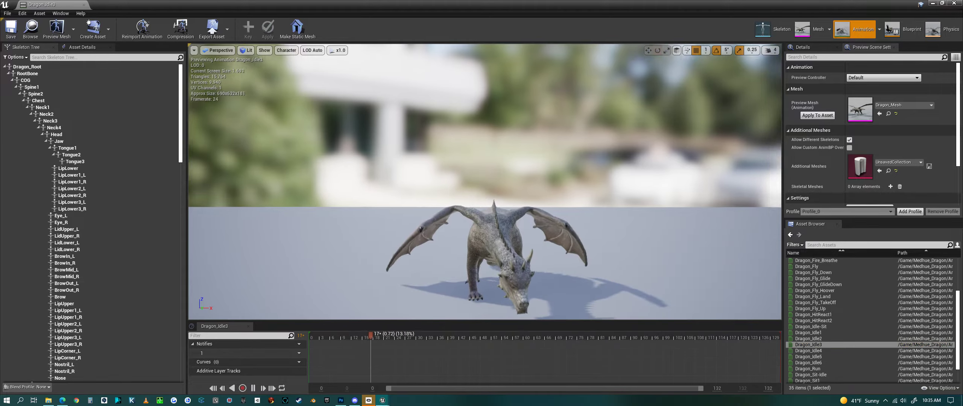
pyautogui.keyDown('alt'); pyautogui.moveTo(485, 188); pyautogui.dragTo(504, 204); pyautogui.keyUp('alt')
pyautogui.moveTo(485, 188); pyautogui.dragTo(491, 228, button='middle')
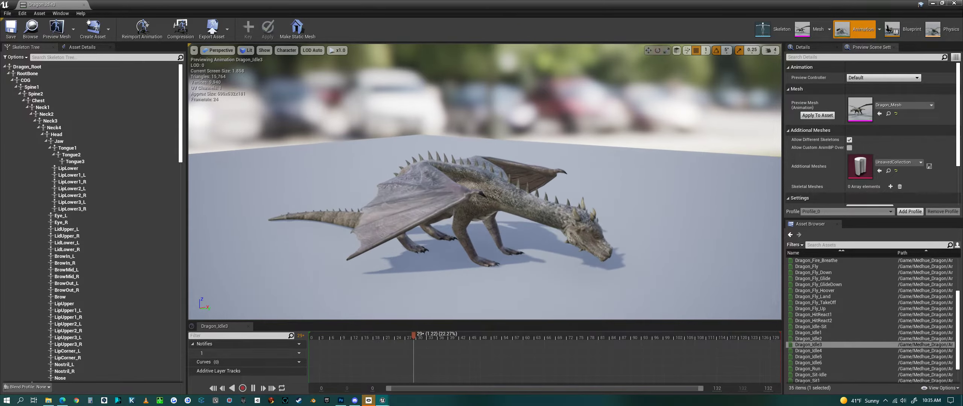
# Preview the Dragon_Idle4 and Dragon_Idle6 animations from a frontal view.
pyautogui.click(812, 350)
pyautogui.doubleClick(817, 352)
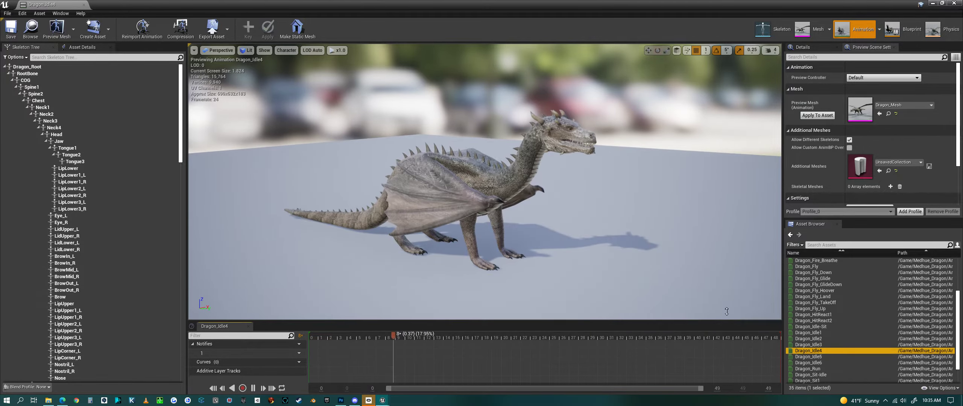
pyautogui.keyDown('alt'); pyautogui.moveTo(677, 256); pyautogui.dragTo(639, 256); pyautogui.keyUp('alt')
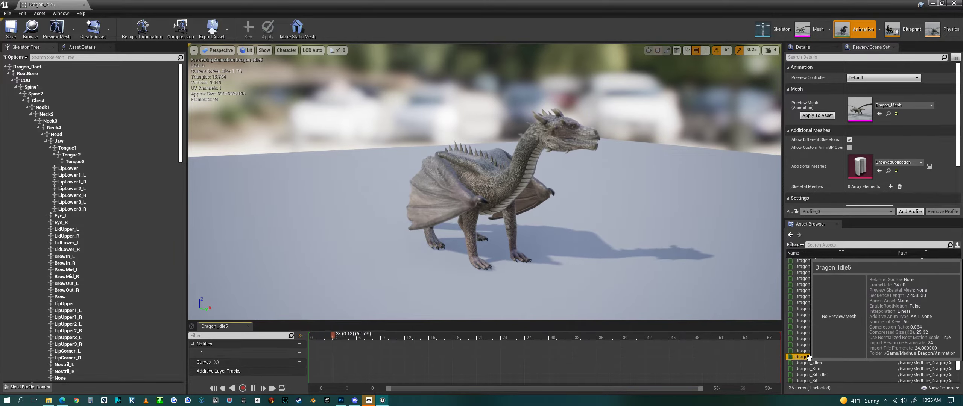
pyautogui.moveTo(813, 363)
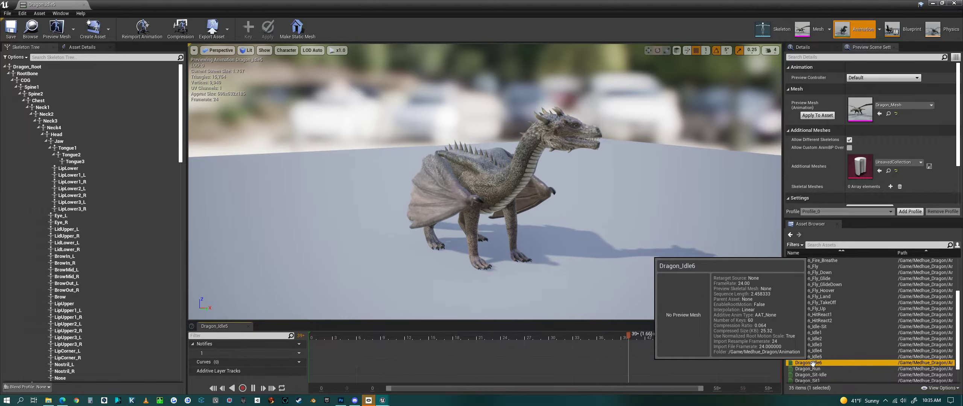
pyautogui.click(812, 363)
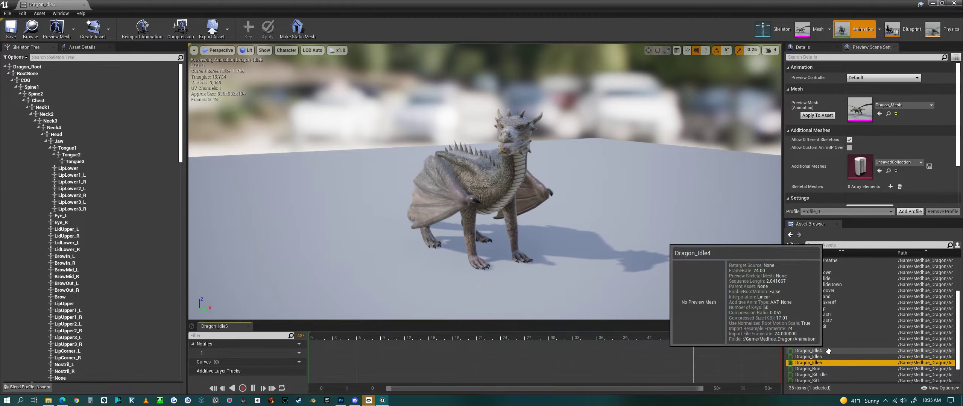
pyautogui.scroll(-2, 807, 353)
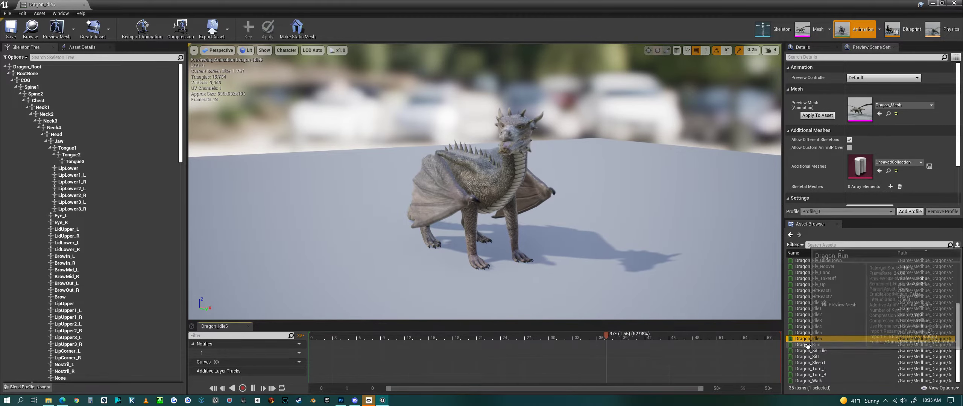
# Preview the Dragon_Run, Dragon_Sit-Idle and Dragon_Sit1 animations.
pyautogui.click(807, 344)
pyautogui.keyDown('alt'); pyautogui.moveTo(622, 262); pyautogui.dragTo(681, 304); pyautogui.keyUp('alt')
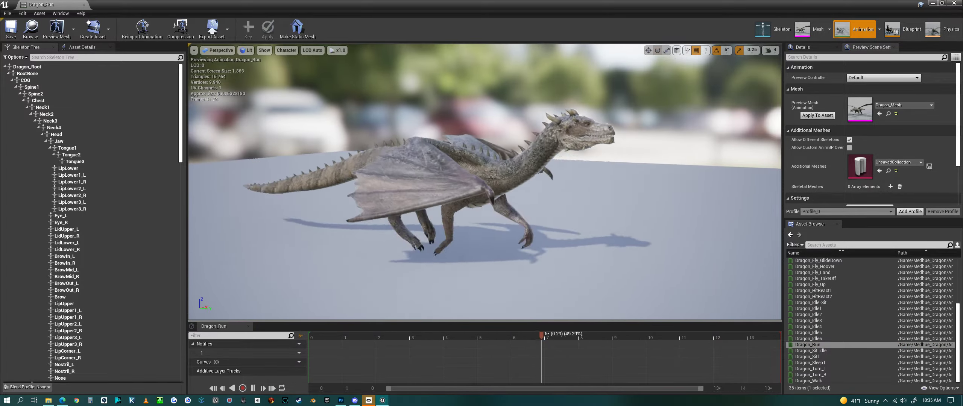
pyautogui.click(807, 351)
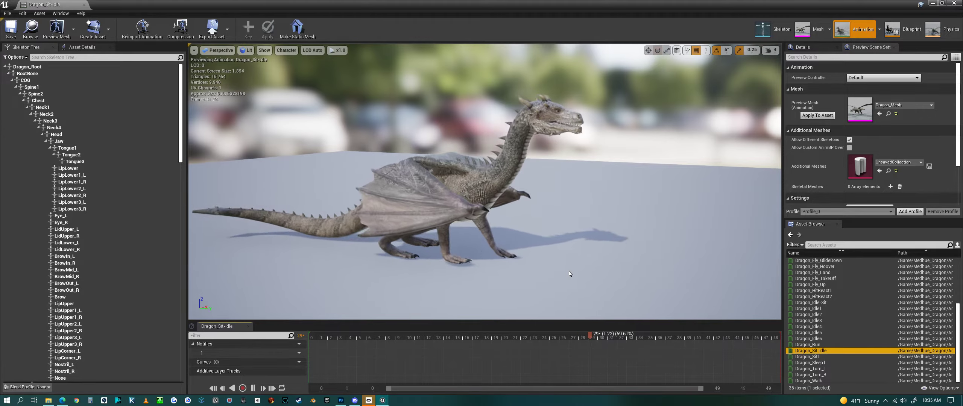
pyautogui.press('Down')
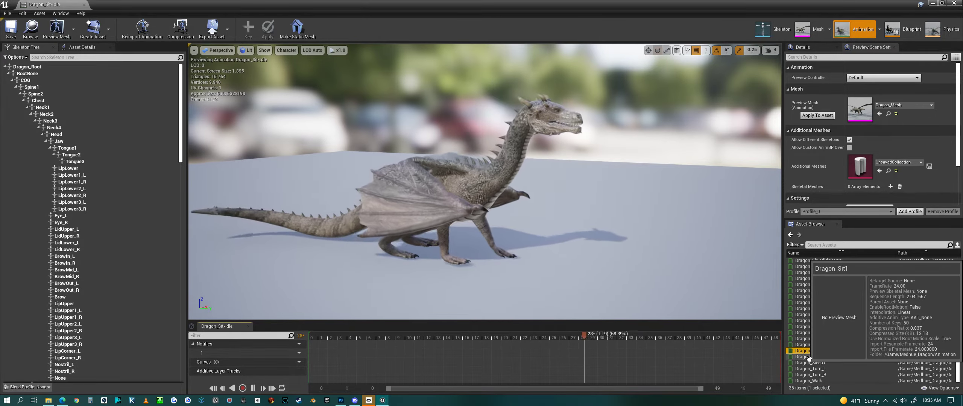
pyautogui.keyDown('alt'); pyautogui.moveTo(589, 254); pyautogui.dragTo(451, 255); pyautogui.keyUp('alt')
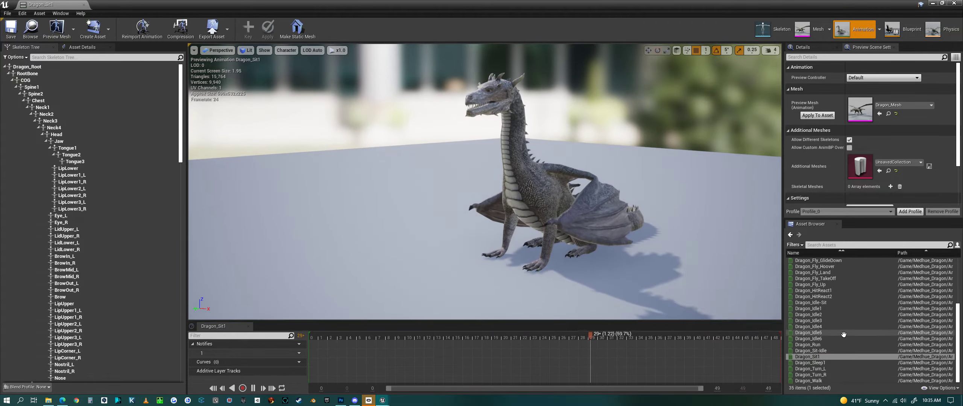
# Preview Dragon_Sleep1, Dragon_Turn_L and Dragon_Walk, orbiting around each.
pyautogui.click(814, 363)
pyautogui.keyDown('alt'); pyautogui.moveTo(485, 244); pyautogui.dragTo(695, 244); pyautogui.keyUp('alt')
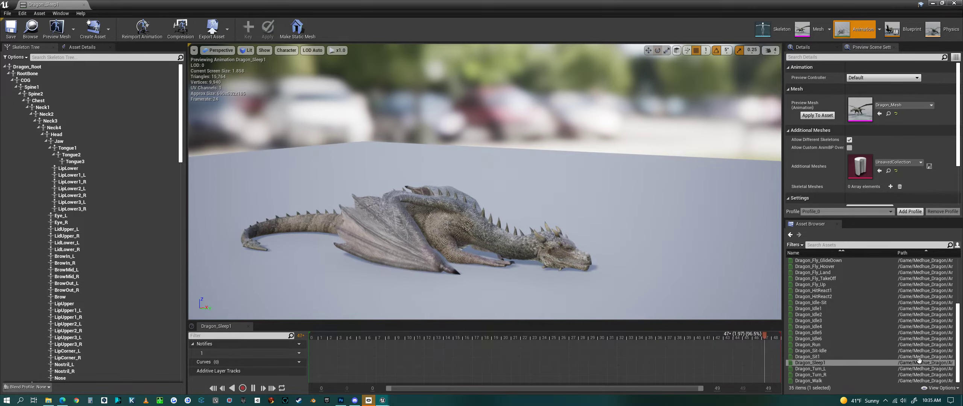
pyautogui.click(825, 369)
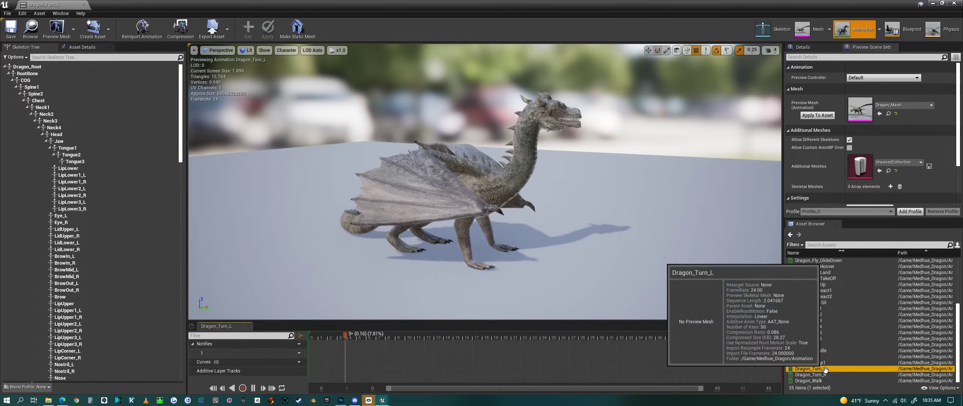
pyautogui.keyDown('alt'); pyautogui.moveTo(602, 248); pyautogui.dragTo(504, 239); pyautogui.keyUp('alt')
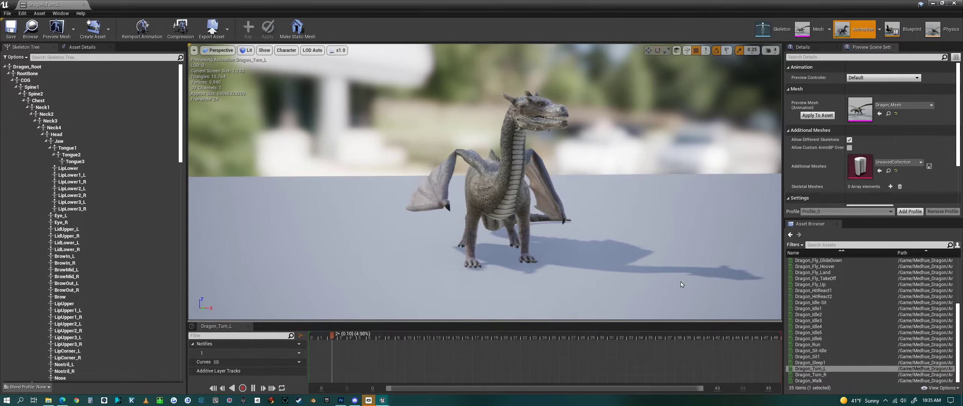
pyautogui.moveTo(814, 375)
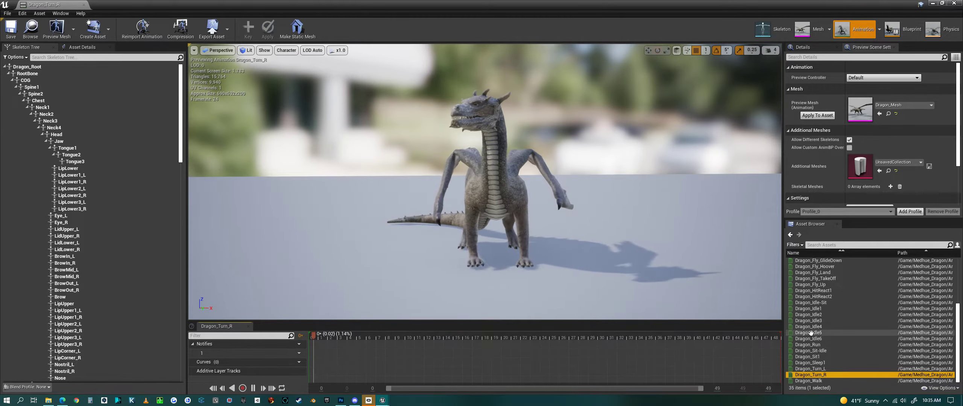
pyautogui.click(811, 379)
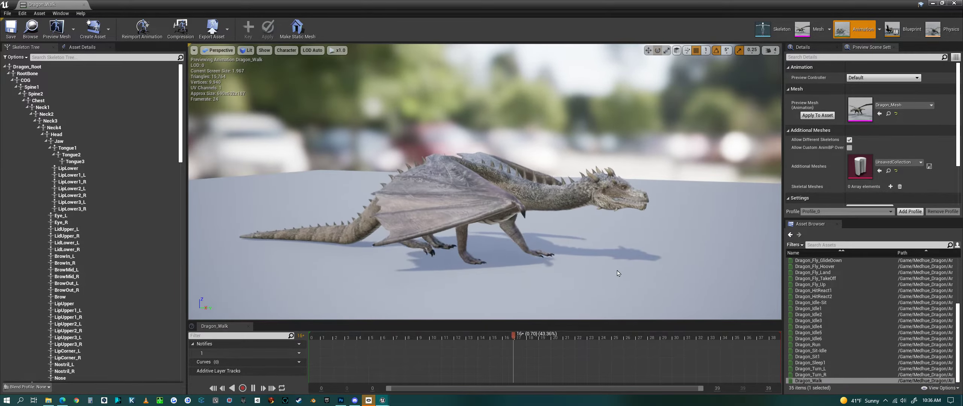
pyautogui.keyDown('alt'); pyautogui.moveTo(617, 273); pyautogui.dragTo(621, 275); pyautogui.keyUp('alt')
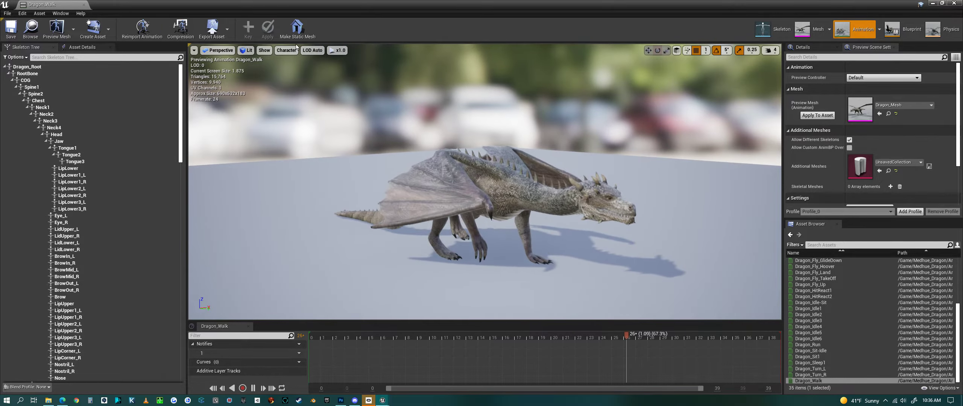
# Close the Dragon_Walk animation editor and open the Medhue_Dragon pack's Maps folder.
pyautogui.click(953, 4)
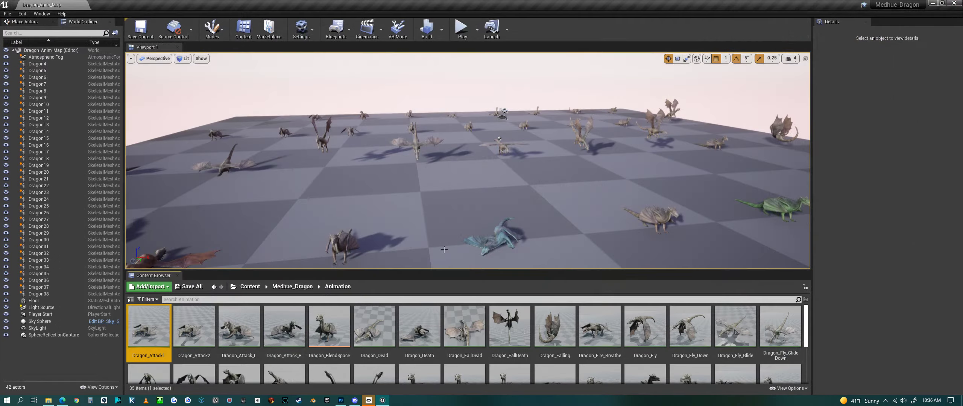
pyautogui.click(292, 287)
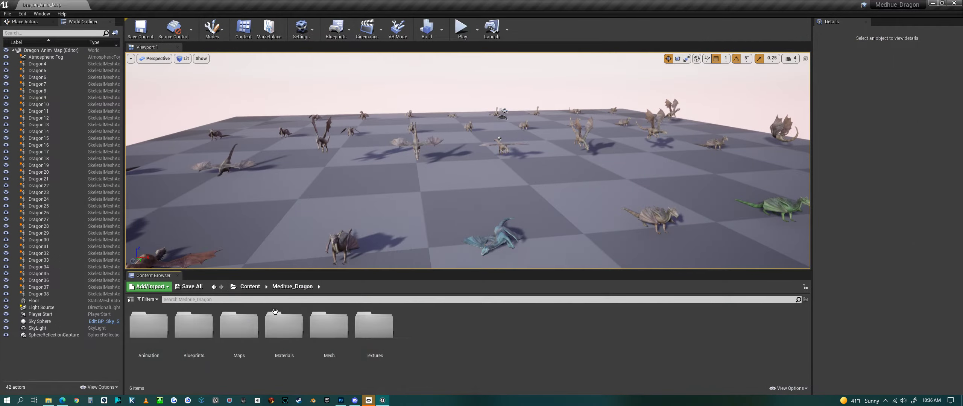
pyautogui.doubleClick(247, 335)
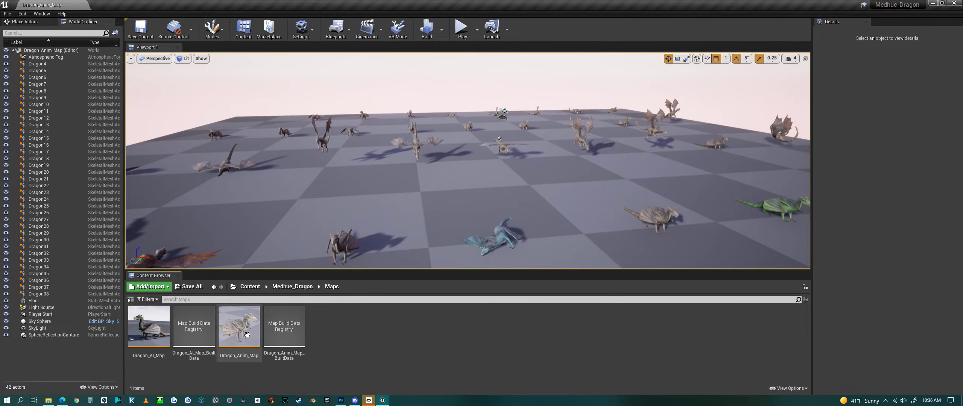
# Open Dragon_AI_Map and survey its dragon NPCs from several angles in the viewport.
pyautogui.doubleClick(148, 326)
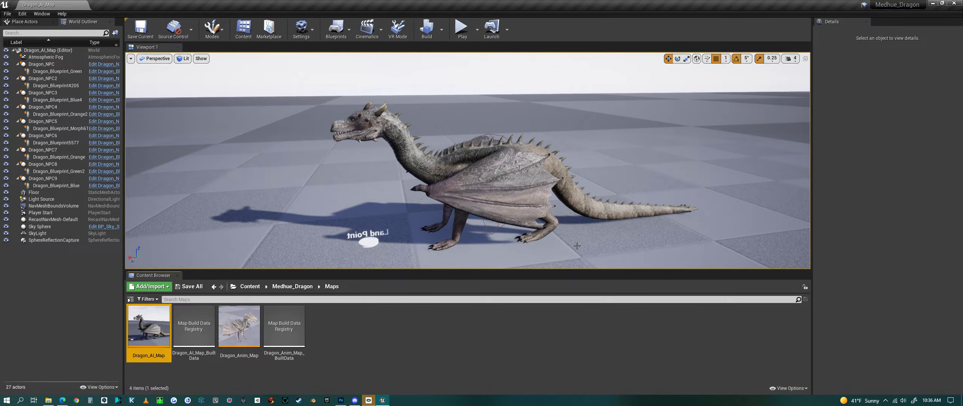
pyautogui.moveTo(467, 160); pyautogui.dragTo(350, 192, button='right')
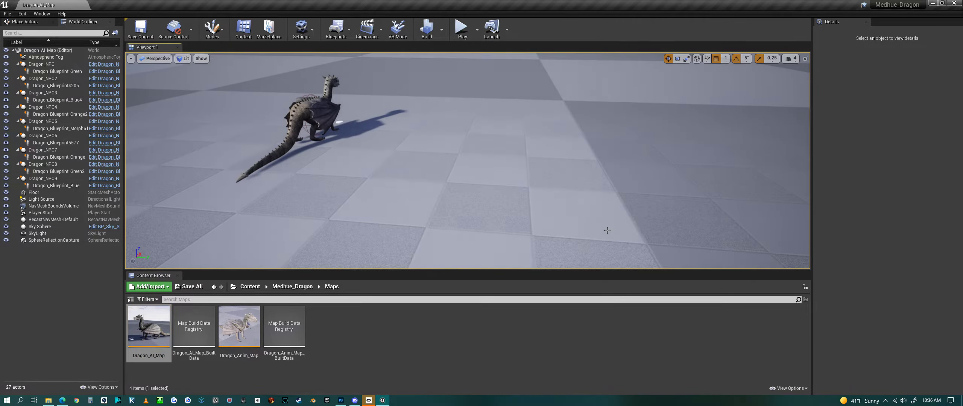
pyautogui.scroll(-6, 607, 230)
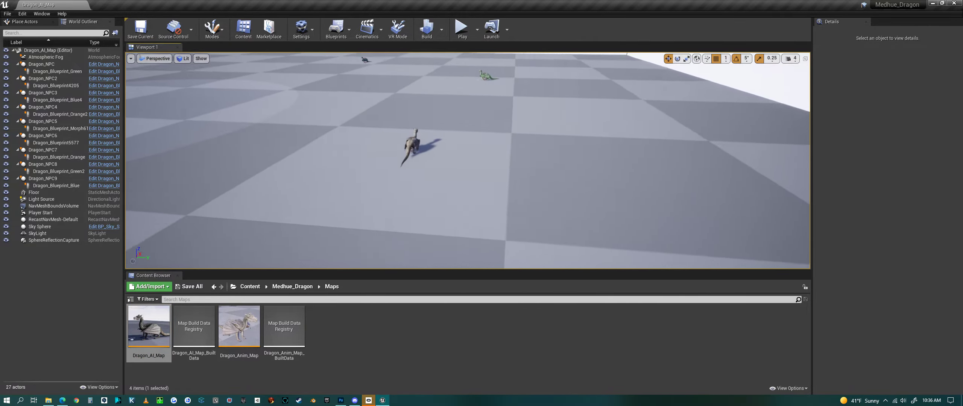
pyautogui.scroll(-1, 546, 227)
pyautogui.moveTo(547, 228)
pyautogui.keyDown('alt'); pyautogui.mouseDown()
pyautogui.moveTo(480, 202)
pyautogui.moveTo(534, 226)
pyautogui.mouseUp(); pyautogui.keyUp('alt')
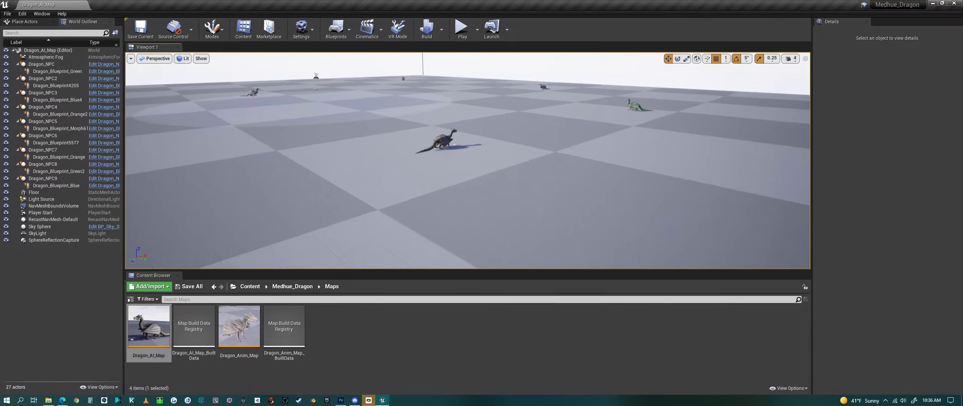
pyautogui.moveTo(556, 231); pyautogui.dragTo(498, 207, button='middle')
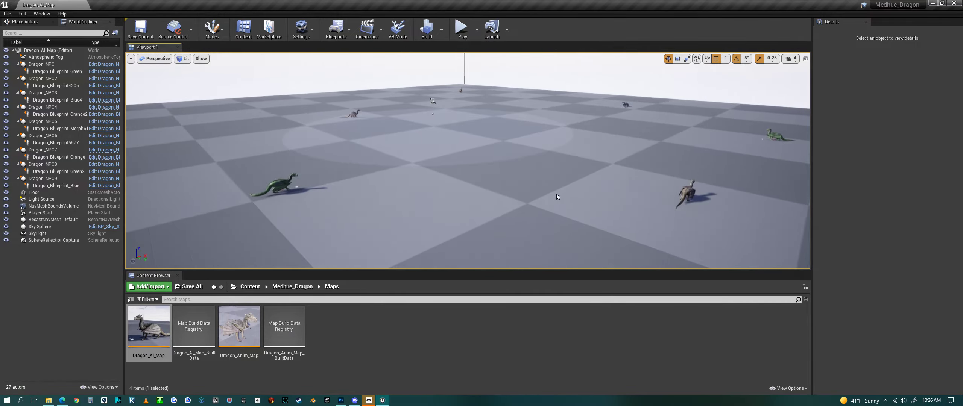
pyautogui.keyDown('alt'); pyautogui.moveTo(571, 189); pyautogui.dragTo(628, 207); pyautogui.keyUp('alt')
pyautogui.scroll(-2, 572, 189)
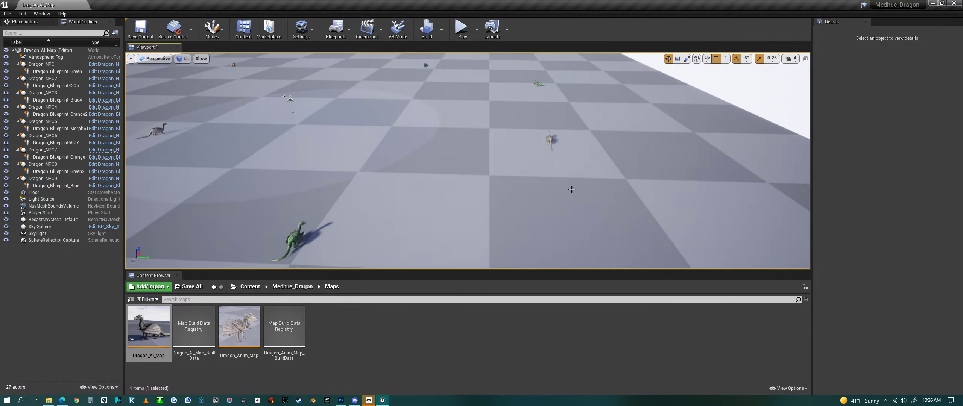
pyautogui.moveTo(571, 190); pyautogui.dragTo(571, 189, button='right')
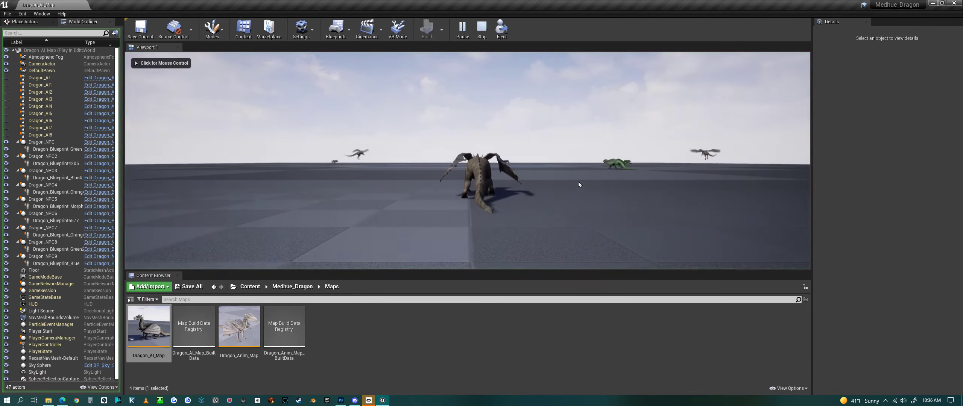
# Play Dragon_AI_Map, backing the camera away to watch the dragons roam and fight, then stop.
pyautogui.click(579, 184)
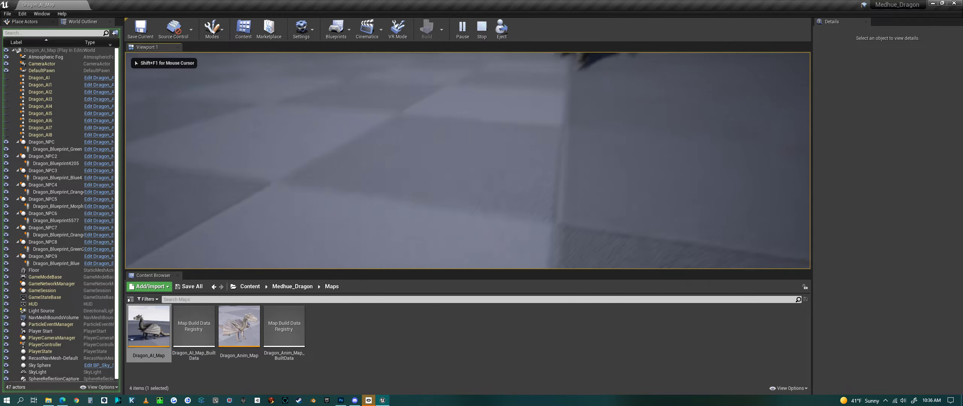
pyautogui.press('s')
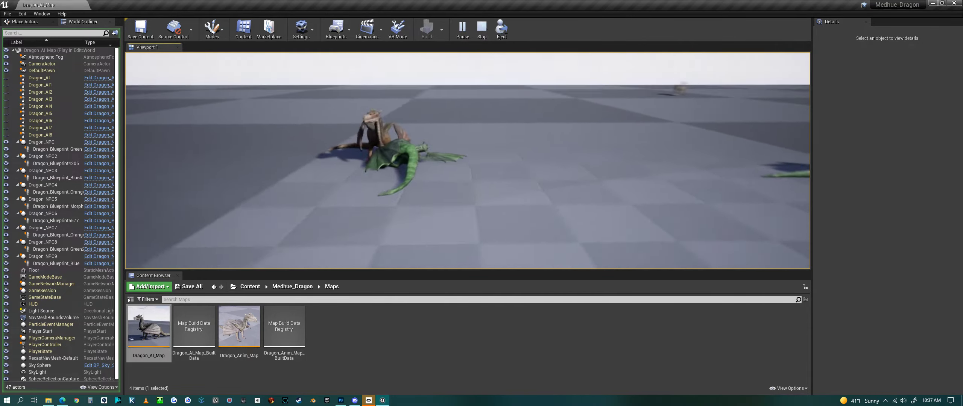
pyautogui.press('s')
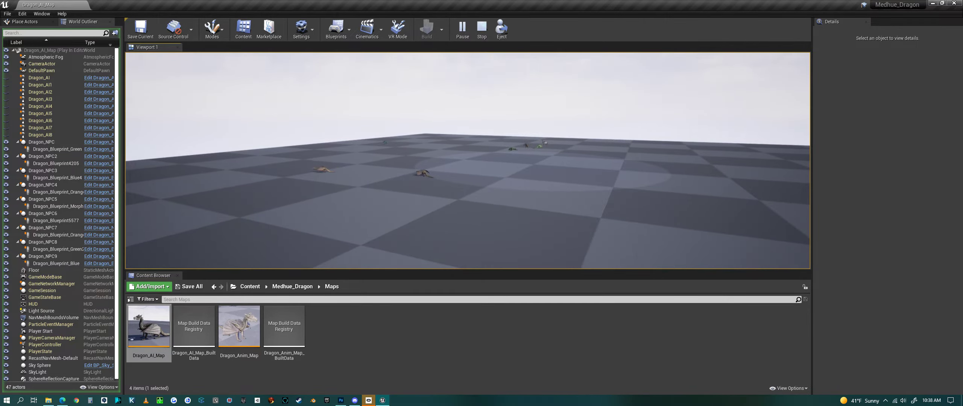
pyautogui.press('Escape')
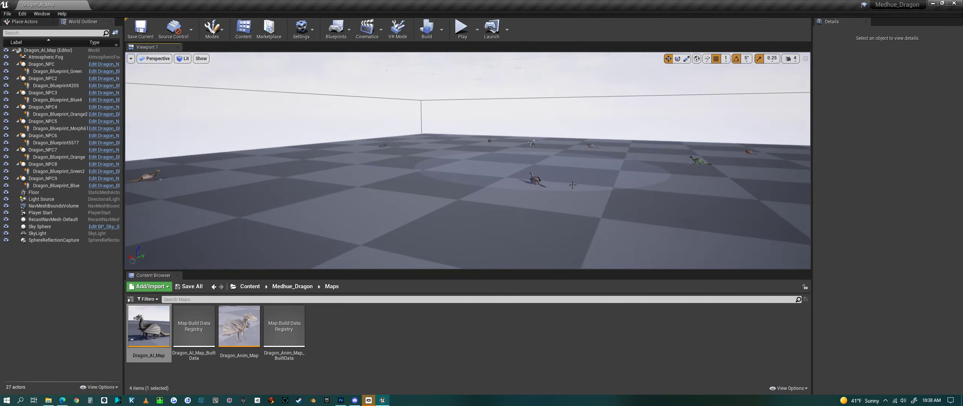
# Return to the Medhue_Dragon folder, then select the blue Dragon_NPC3 and view its land point and spline paths.
pyautogui.click(292, 287)
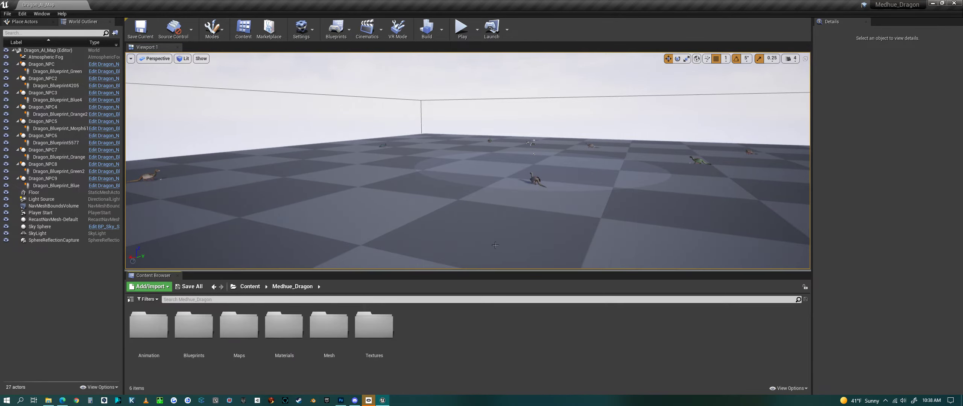
pyautogui.moveTo(496, 245); pyautogui.dragTo(610, 250, button='right')
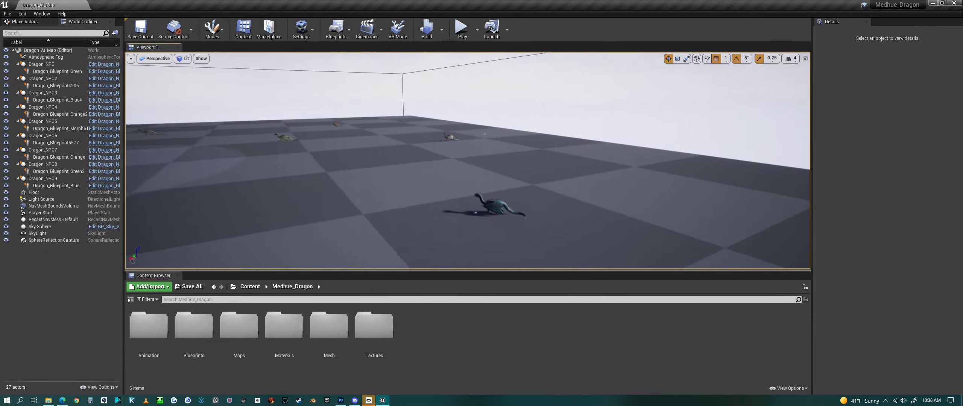
pyautogui.moveTo(497, 216)
pyautogui.mouseDown(button='right')
pyautogui.moveTo(487, 230)
pyautogui.moveTo(502, 231)
pyautogui.moveTo(504, 259)
pyautogui.moveTo(421, 259)
pyautogui.moveTo(399, 276)
pyautogui.mouseUp(button='right')
pyautogui.click(496, 216)
pyautogui.press('w')
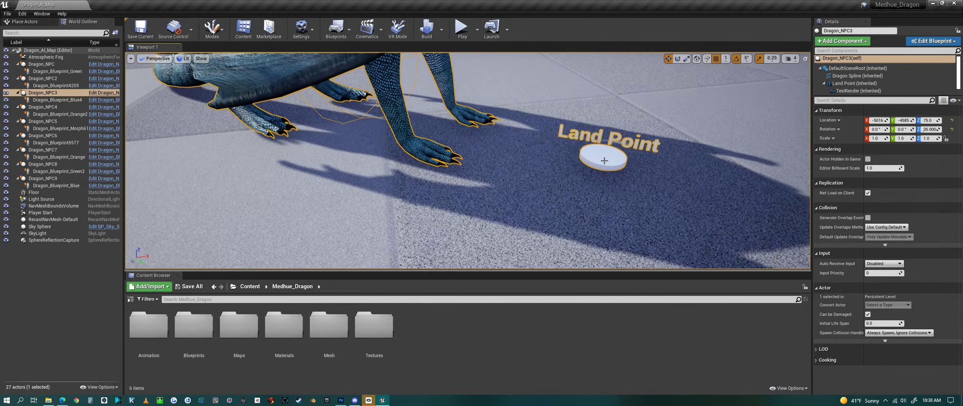
pyautogui.moveTo(599, 164); pyautogui.dragTo(640, 184, button='right')
pyautogui.press('s')
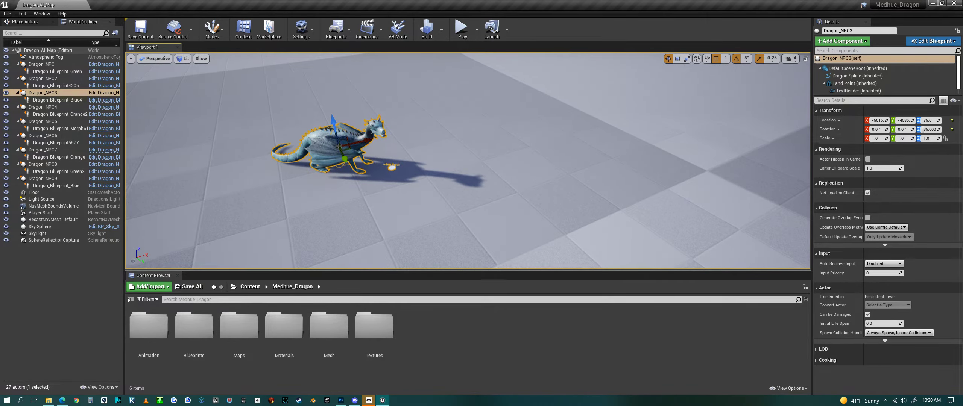
pyautogui.moveTo(640, 184); pyautogui.dragTo(654, 96, button='right')
pyautogui.moveTo(599, 163); pyautogui.dragTo(598, 163, button='right')
pyautogui.moveTo(518, 243)
pyautogui.mouseDown(button='right')
pyautogui.moveTo(506, 234)
pyautogui.moveTo(518, 244)
pyautogui.mouseUp(button='right')
# Focus on a point of Dragon_NPC3's flight spline, circle the loop, then fly back and deselect.
pyautogui.click(542, 201)
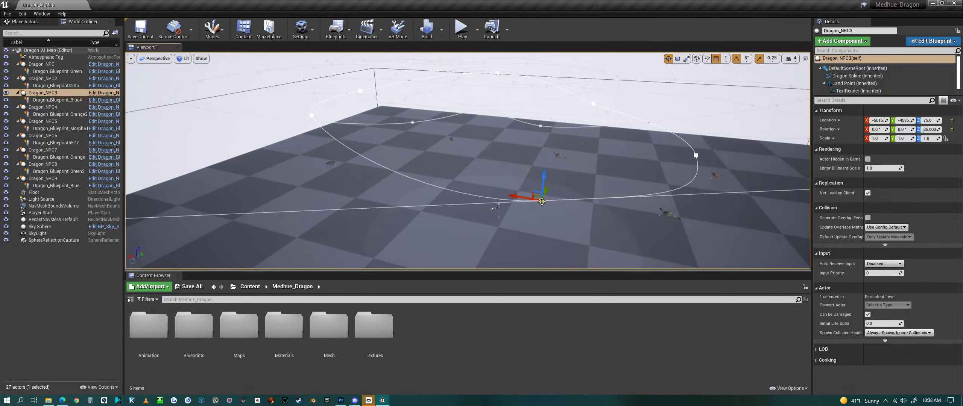
pyautogui.press('f')
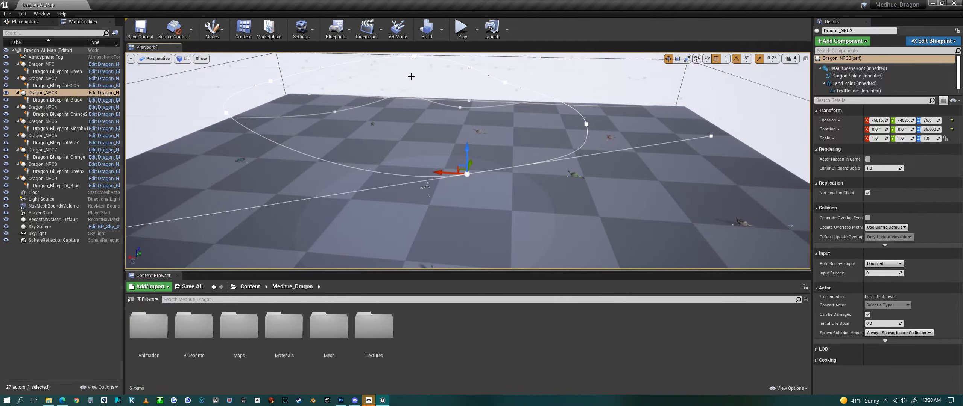
pyautogui.moveTo(525, 229); pyautogui.dragTo(361, 233, button='right')
pyautogui.press('d')
pyautogui.press('w')
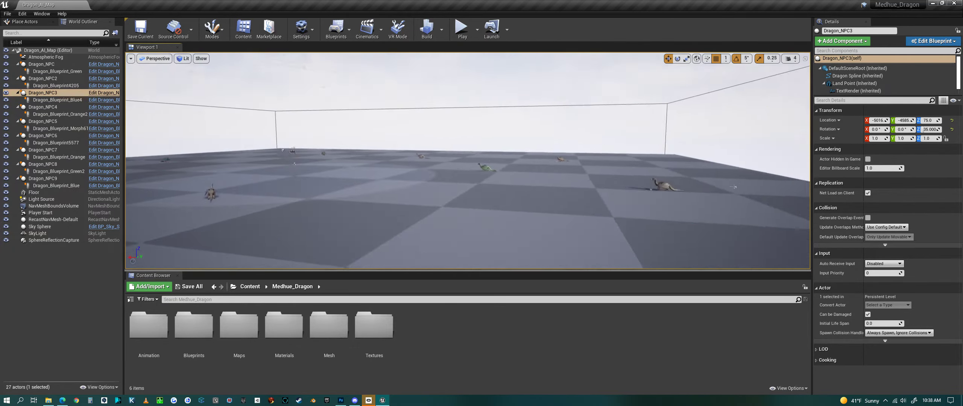
pyautogui.moveTo(527, 252); pyautogui.dragTo(526, 251, button='right')
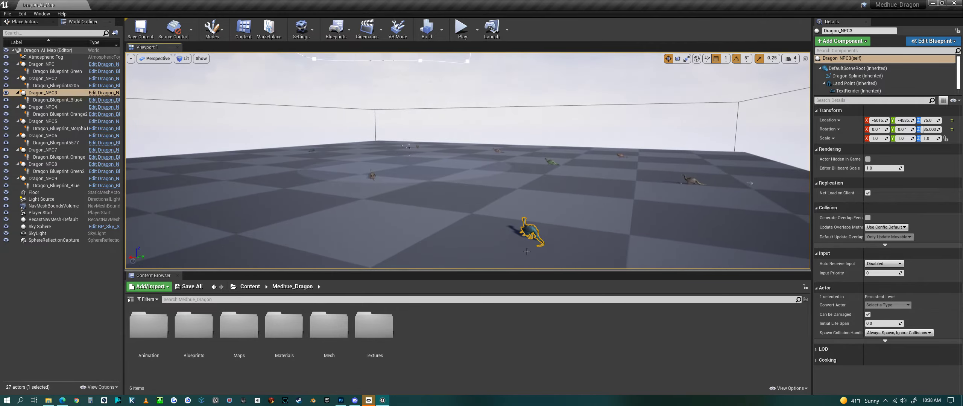
pyautogui.press('Escape')
# Open the Blueprints folder and load Dragon_Blueprint in the blueprint editor.
pyautogui.click(198, 335)
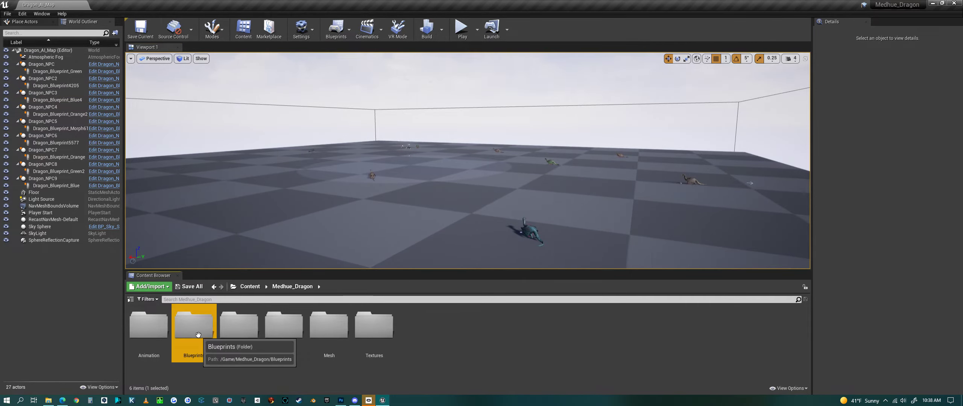
pyautogui.doubleClick(198, 335)
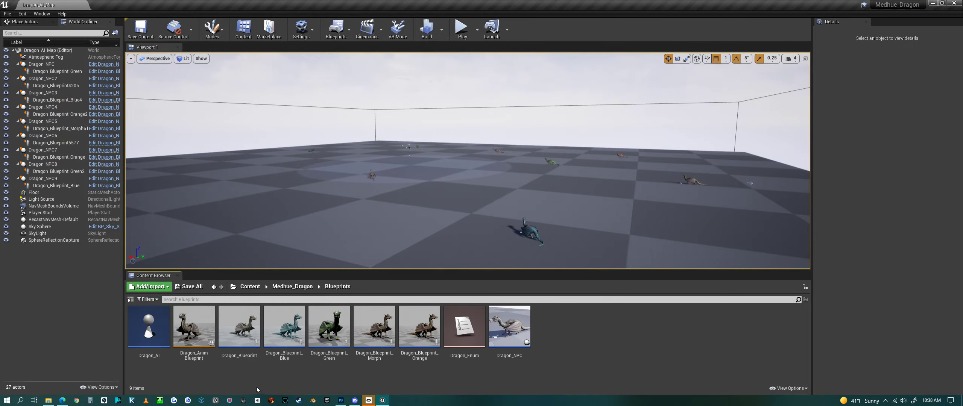
pyautogui.doubleClick(235, 334)
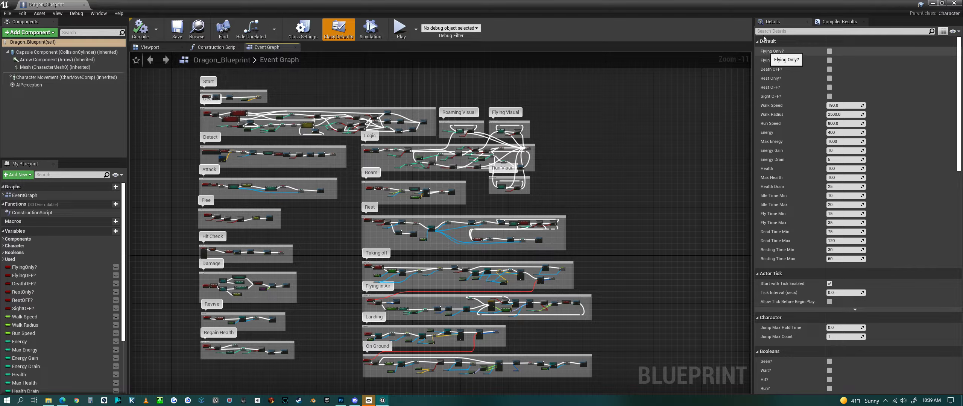
pyautogui.click(829, 51)
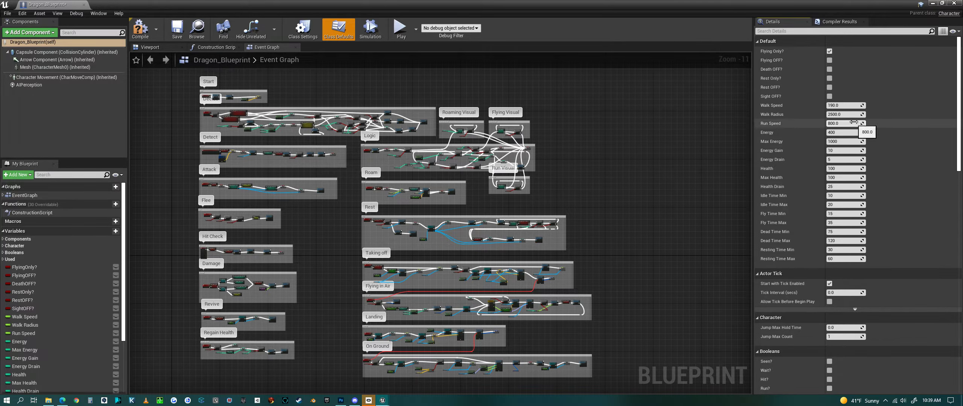
pyautogui.click(829, 51)
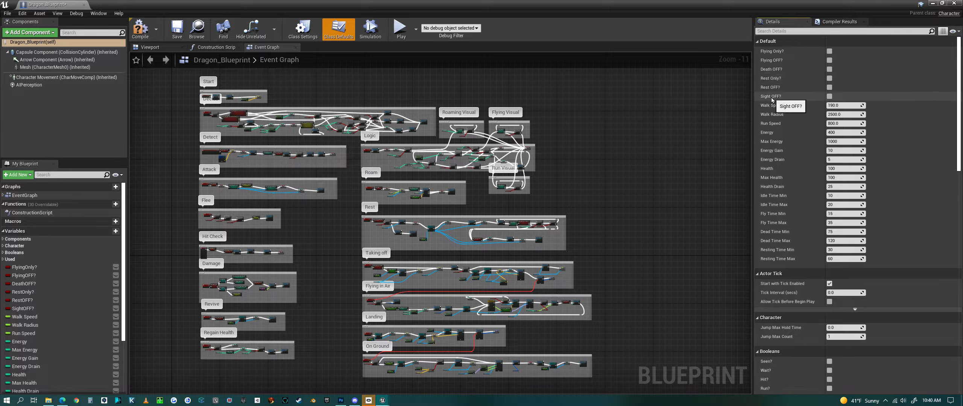
pyautogui.click(829, 97)
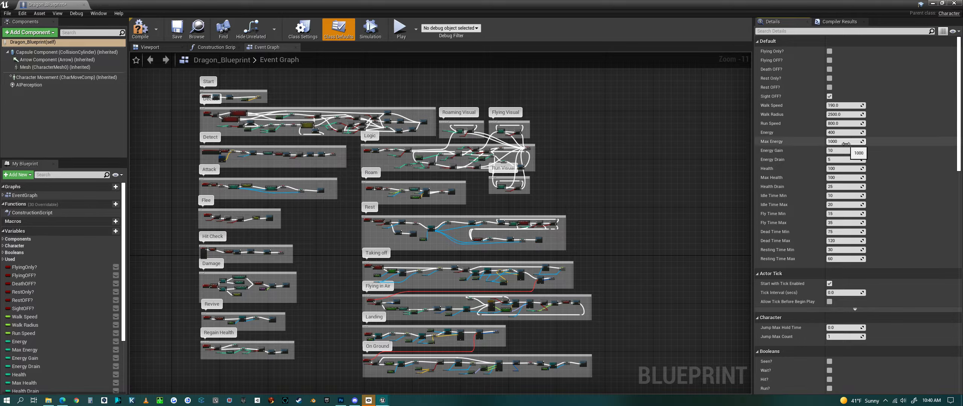
pyautogui.click(829, 97)
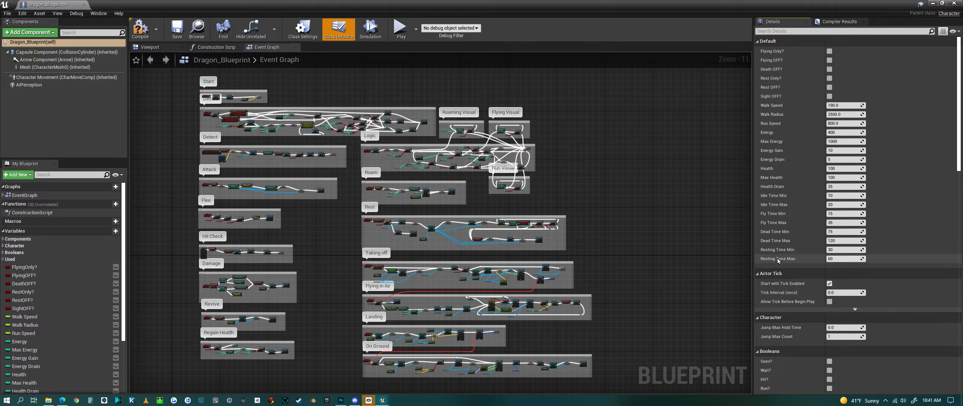
pyautogui.scroll(-3, 821, 237)
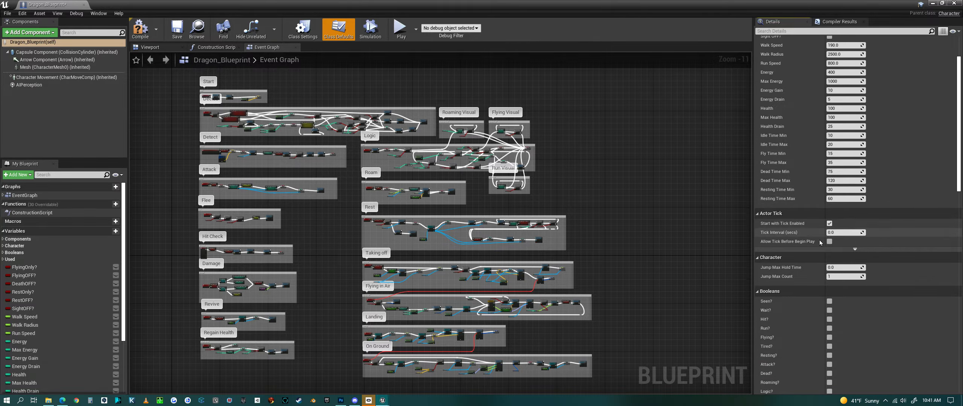
pyautogui.scroll(3, 808, 257)
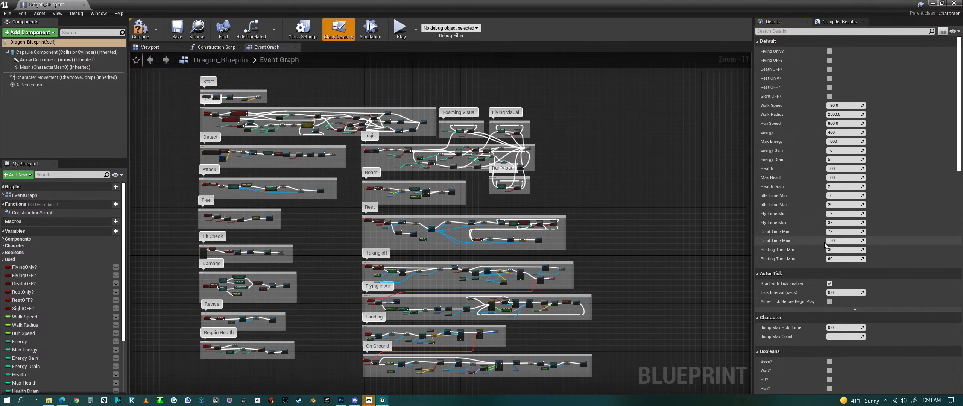
pyautogui.scroll(-3, 843, 267)
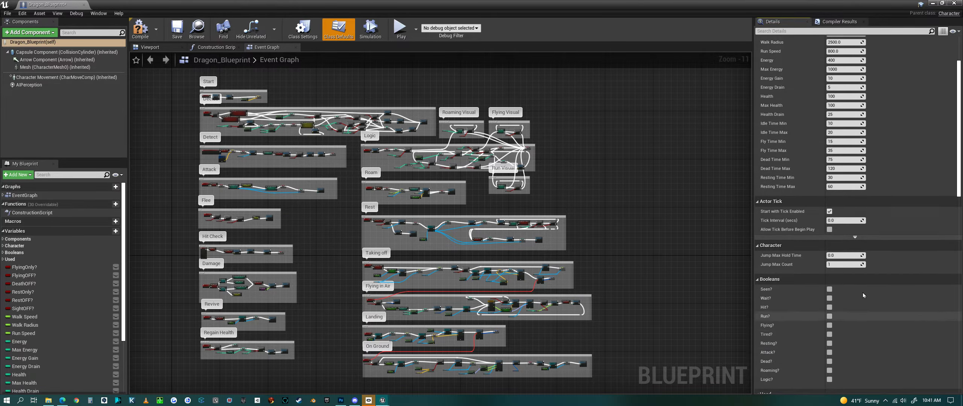
pyautogui.scroll(-5, 862, 295)
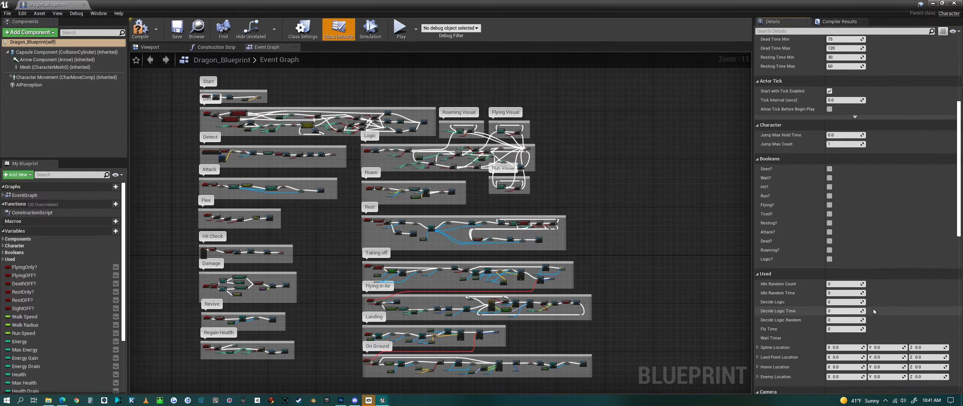
pyautogui.scroll(-5, 872, 309)
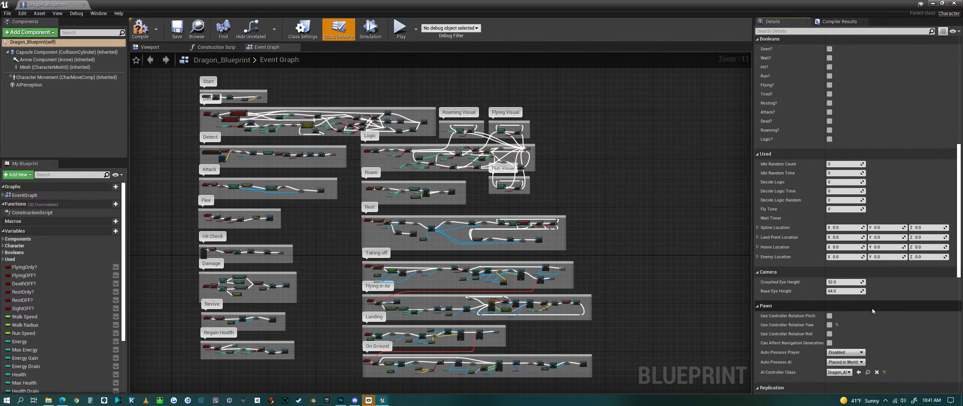
pyautogui.scroll(3, 871, 309)
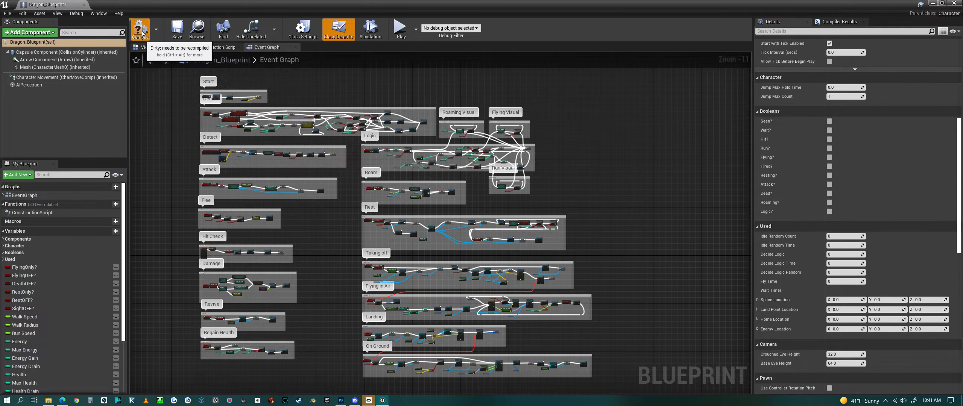
pyautogui.scroll(8, 835, 189)
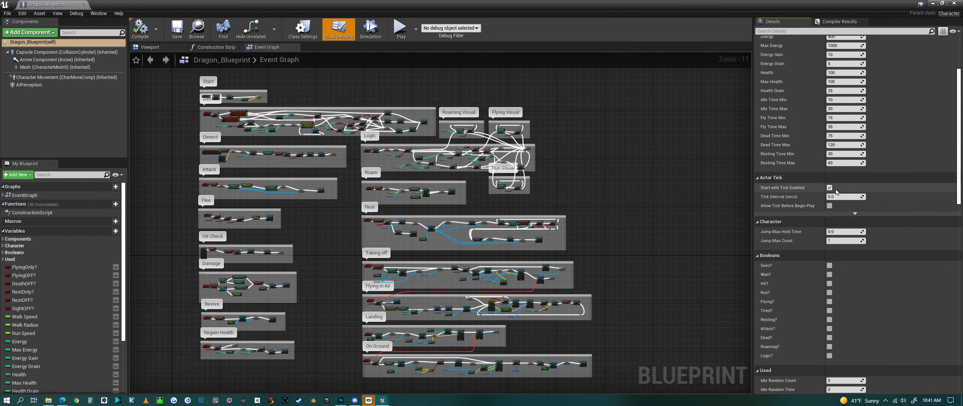
pyautogui.scroll(2, 835, 189)
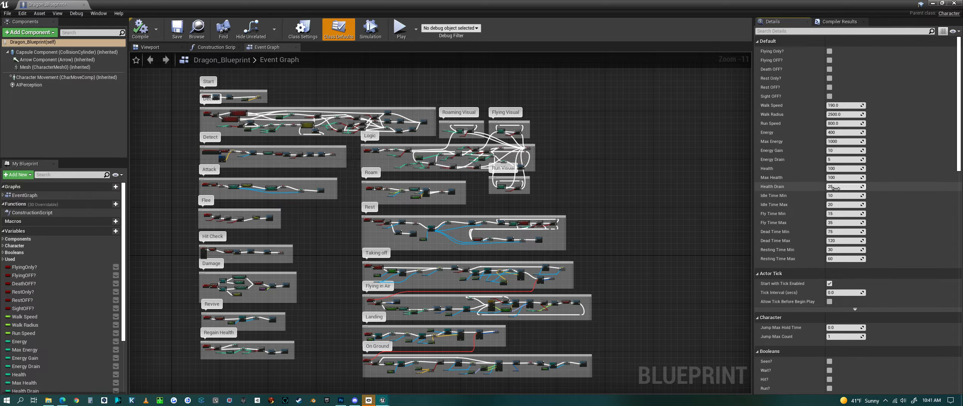
# Enable Sight OFF? in Dragon_Blueprint's class defaults, compile it, and close its editor.
pyautogui.click(829, 96)
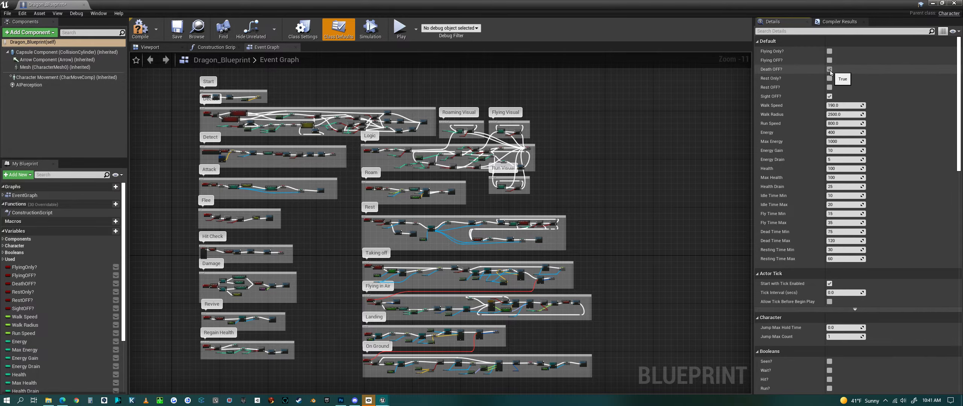
pyautogui.click(140, 33)
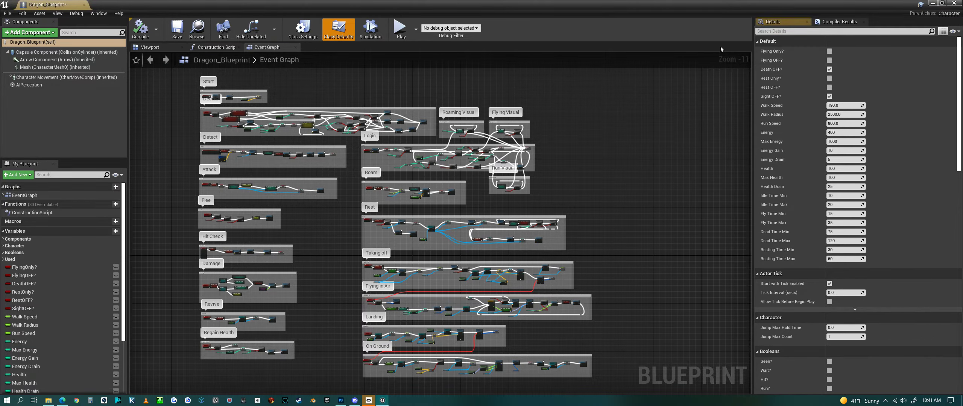
pyautogui.click(955, 3)
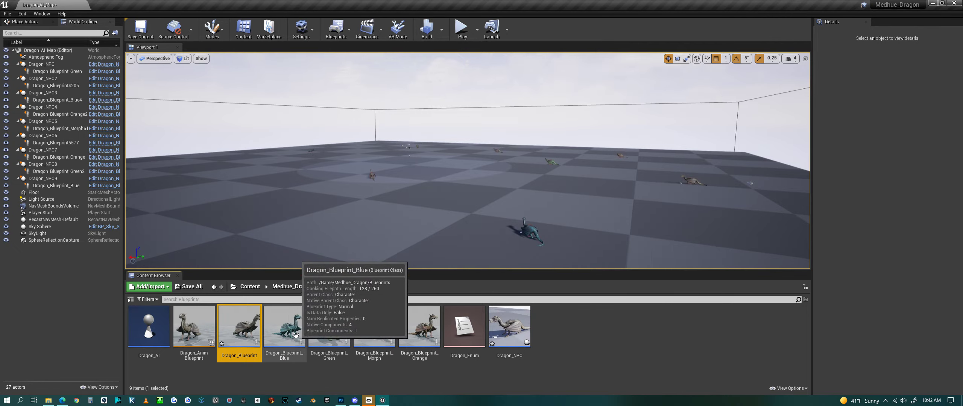
# Preview the Blue, Green, Orange and Morph dragon blueprints, then open Dragon_Blueprint_Morph.
pyautogui.click(282, 329)
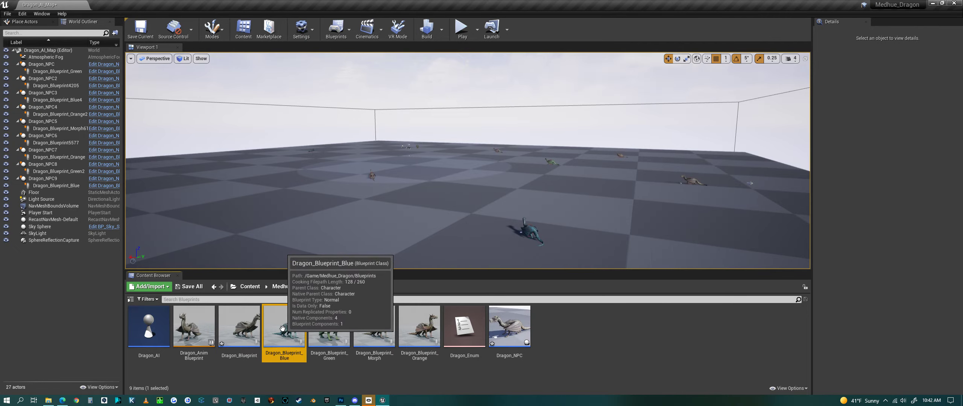
pyautogui.click(328, 334)
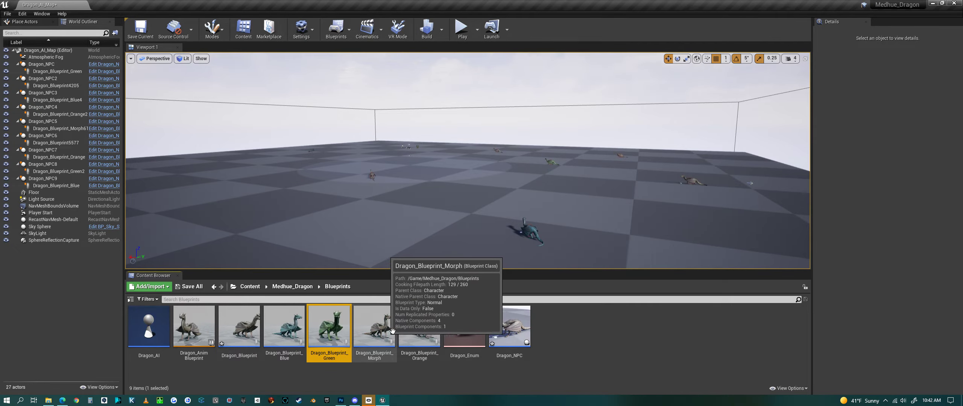
pyautogui.click(410, 330)
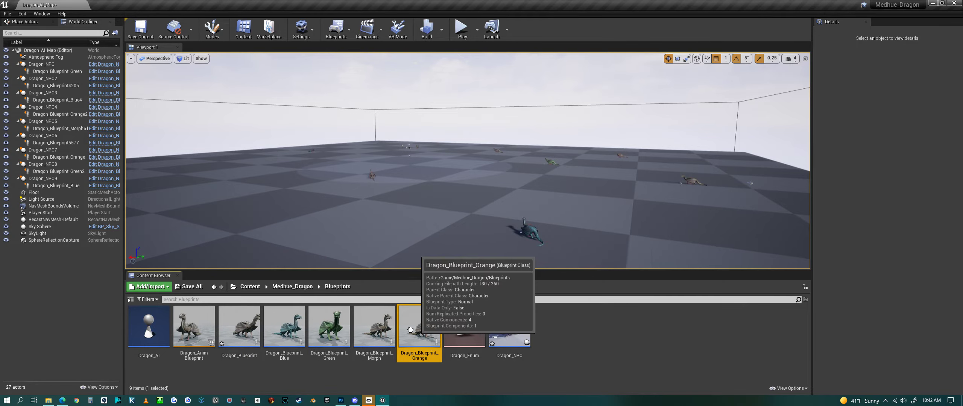
pyautogui.click(368, 326)
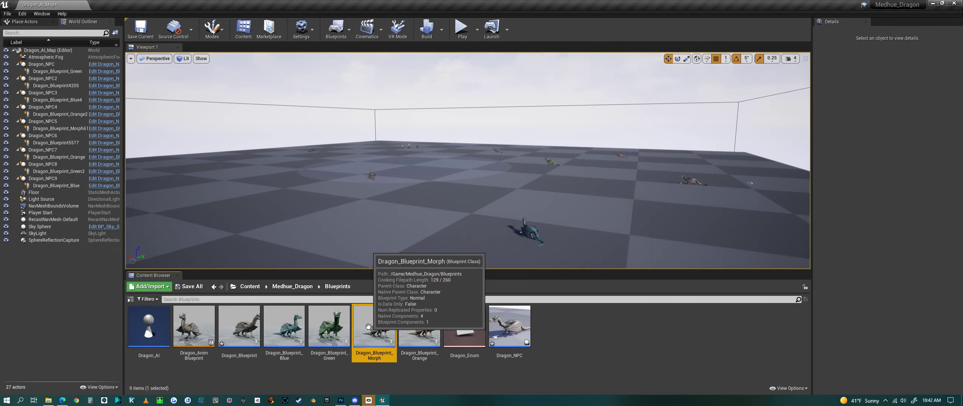
pyautogui.doubleClick(368, 326)
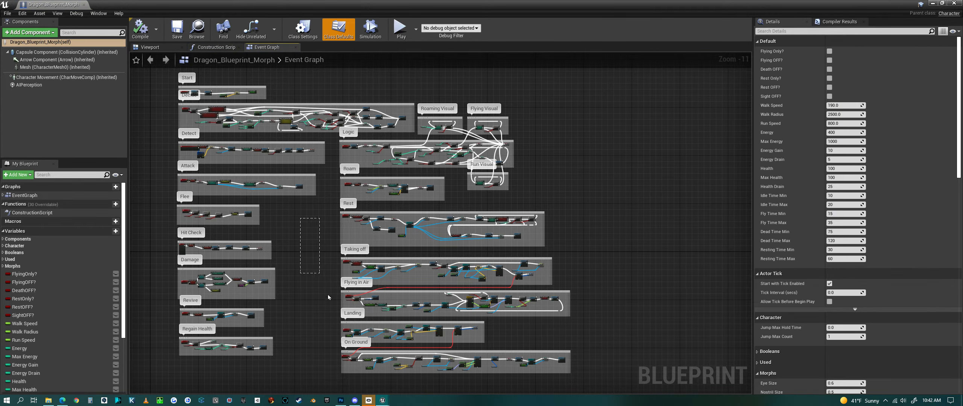
# Inspect Dragon_Blueprint_Morph's Set Mesh Morphs collapsed graph, return to the Event Graph, and close the editor.
pyautogui.moveTo(328, 295); pyautogui.dragTo(317, 265)
pyautogui.moveTo(539, 113); pyautogui.dragTo(611, 172, button='right')
pyautogui.scroll(11, 368, 152)
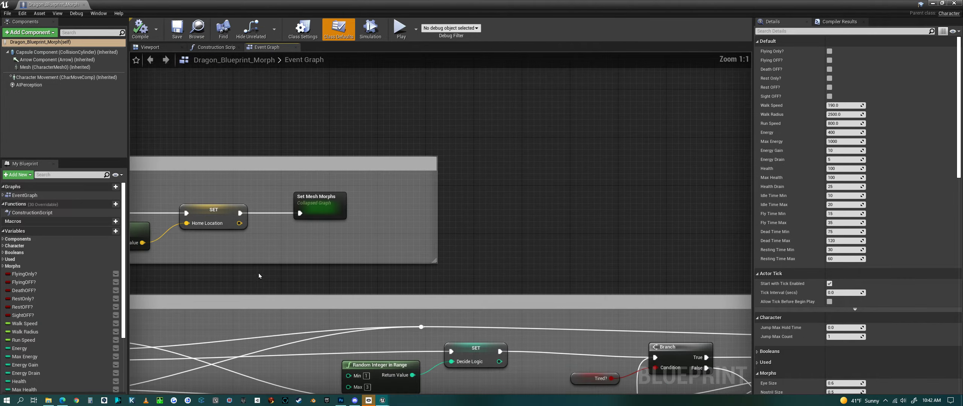
pyautogui.doubleClick(319, 207)
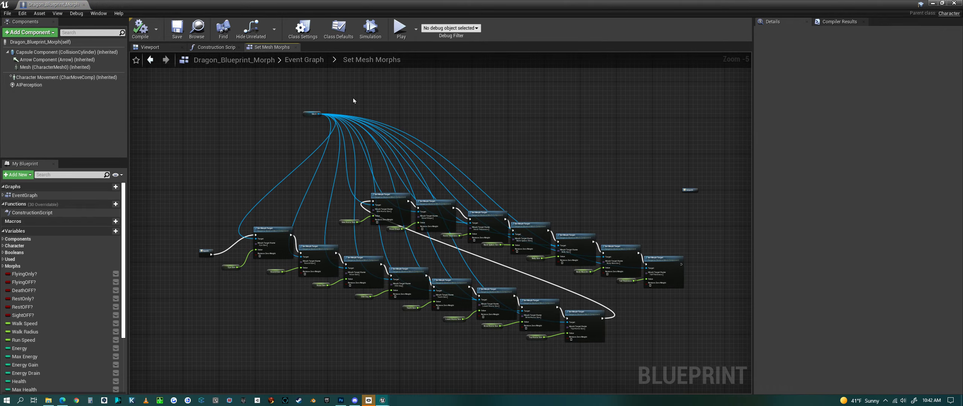
pyautogui.click(150, 64)
pyautogui.moveTo(322, 201)
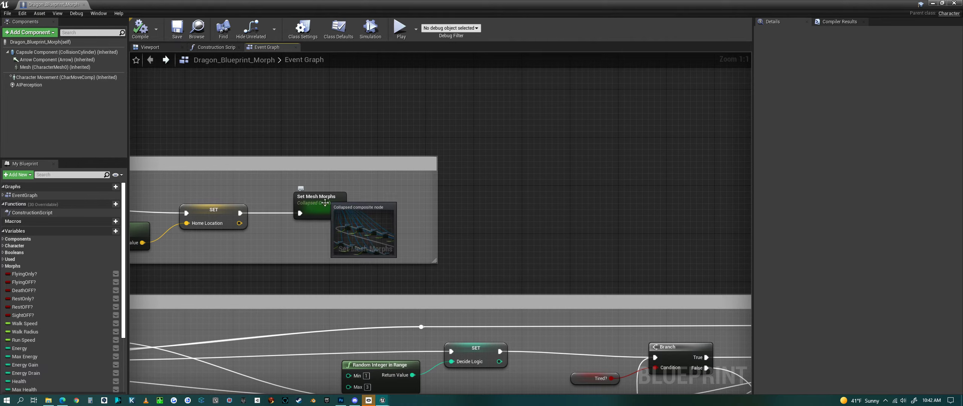
pyautogui.click(955, 3)
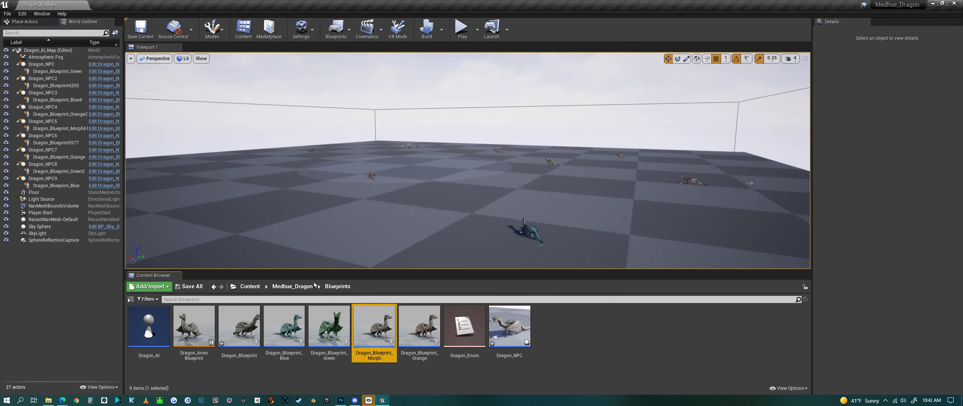
# Open Dragon_Mesh_Morph from the Mesh folder, preview its morph targets, and close the mesh editor.
pyautogui.click(301, 287)
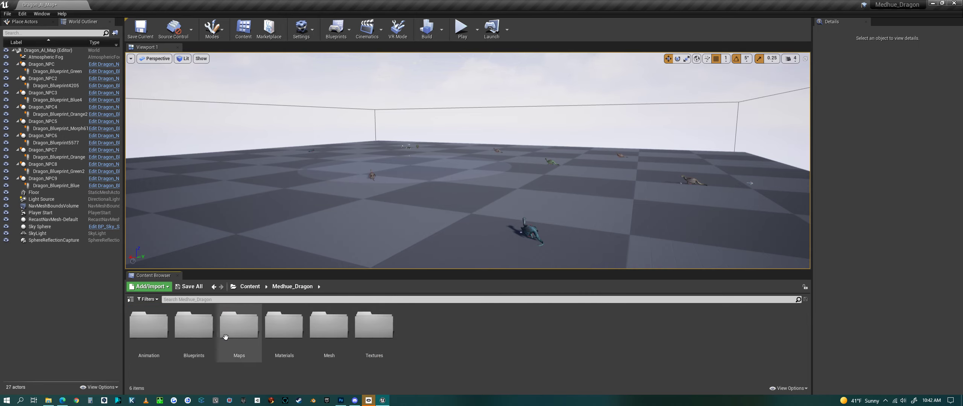
pyautogui.doubleClick(326, 338)
pyautogui.doubleClick(193, 325)
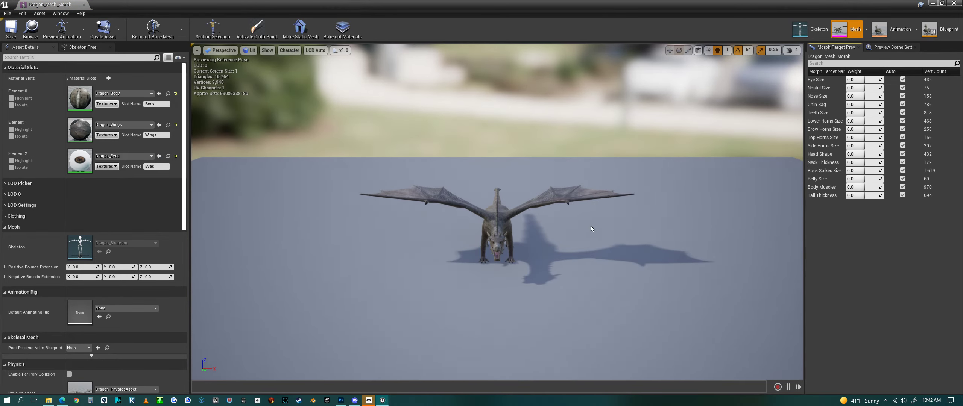
pyautogui.moveTo(537, 246)
pyautogui.mouseDown(button='right')
pyautogui.moveTo(551, 227)
pyautogui.moveTo(524, 218)
pyautogui.moveTo(545, 241)
pyautogui.mouseUp(button='right')
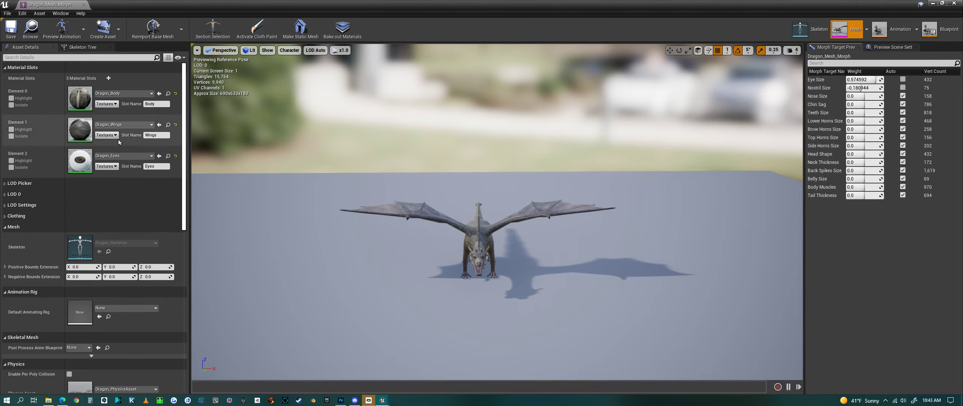
pyautogui.click(955, 3)
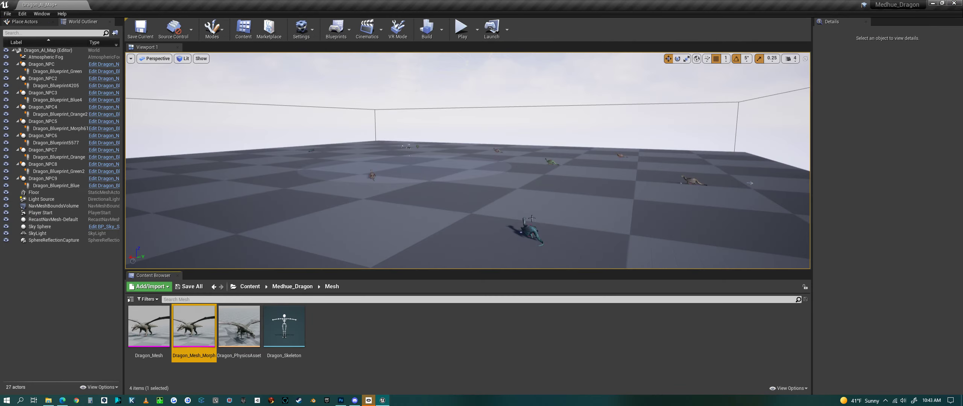
# Reopen Dragon_Blueprint_Morph from Medhue_Dragon > Blueprints and show its Morphs defaults, e.g. Eye Size 0.6.
pyautogui.click(293, 287)
pyautogui.doubleClick(193, 320)
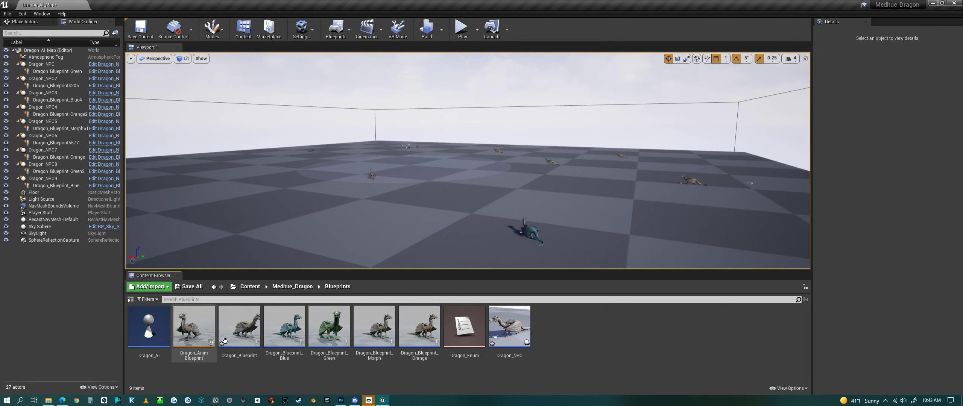
pyautogui.doubleClick(385, 335)
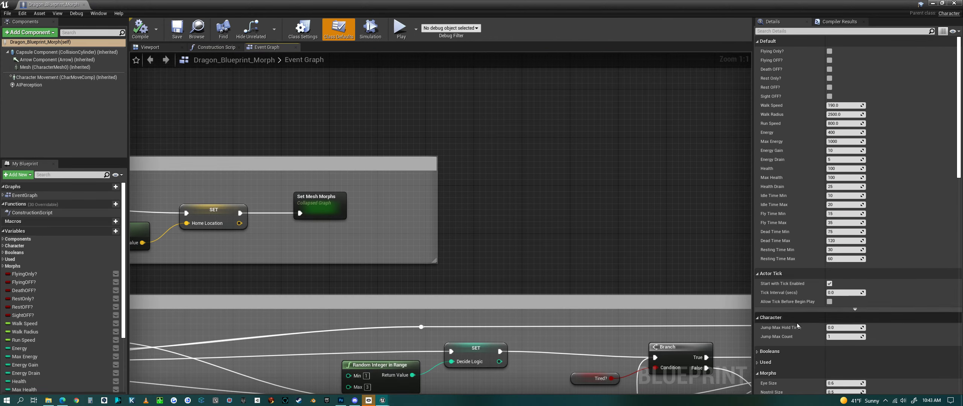
pyautogui.scroll(-3, 795, 340)
pyautogui.scroll(-8, 795, 339)
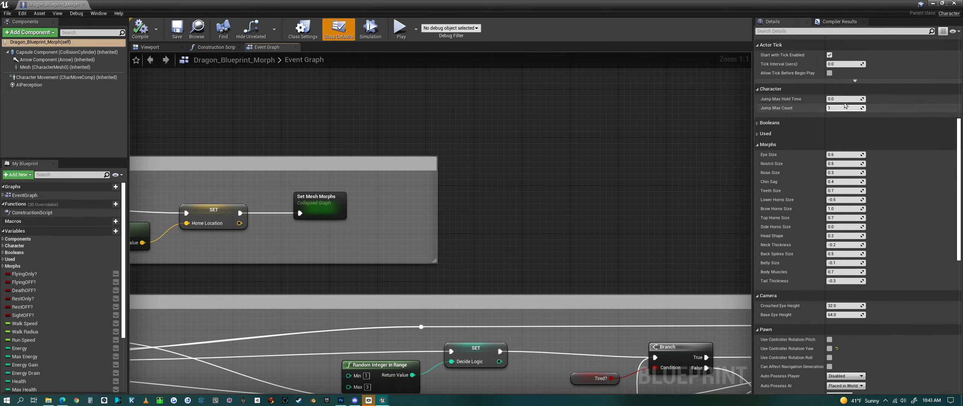
pyautogui.click(768, 145)
pyautogui.click(767, 144)
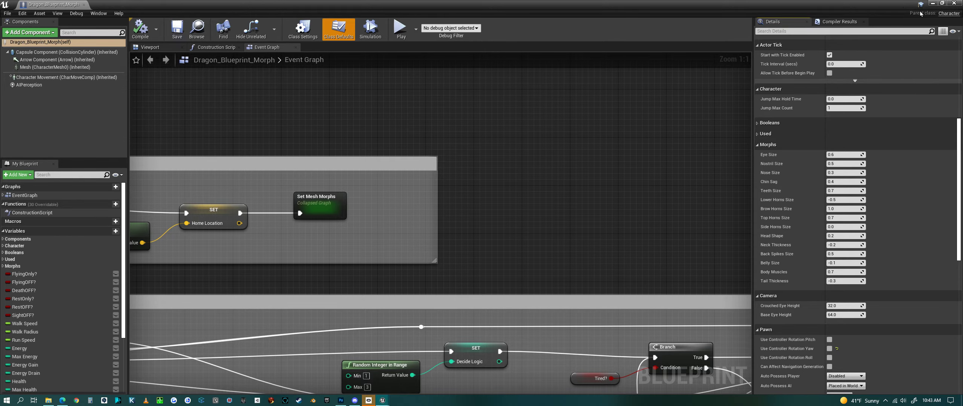
# Close the Morph blueprint, select Dragon_NPC5 in the level, and start Play In Editor.
pyautogui.click(955, 5)
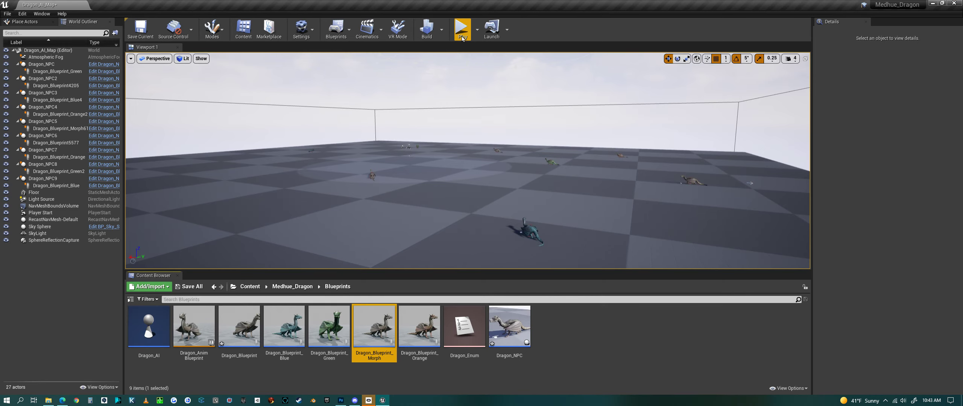
pyautogui.moveTo(468, 162); pyautogui.dragTo(574, 213, button='right')
pyautogui.press('w')
pyautogui.click(492, 192)
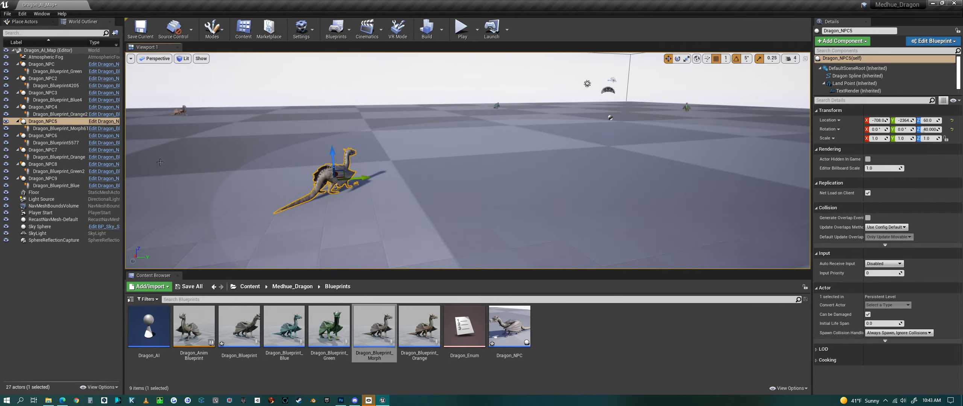
pyautogui.click(462, 31)
# Fly the play camera past the dragons, restart play, approach the walking dragon, then stop.
pyautogui.press('w')
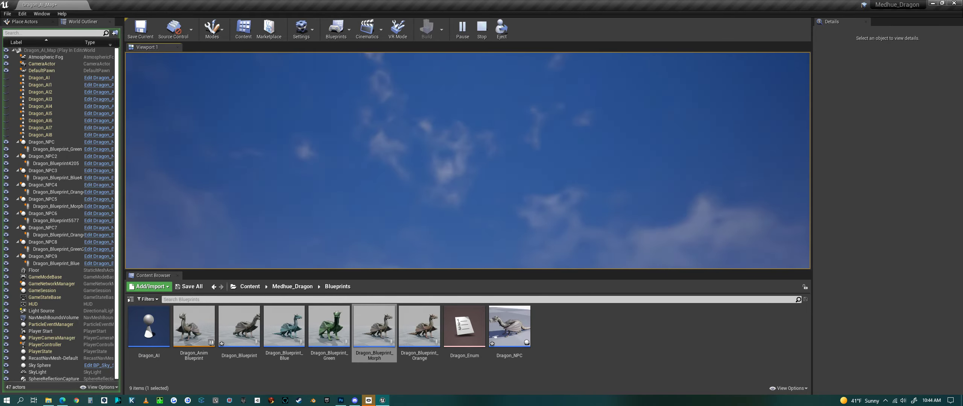
pyautogui.press('Escape')
pyautogui.click(467, 35)
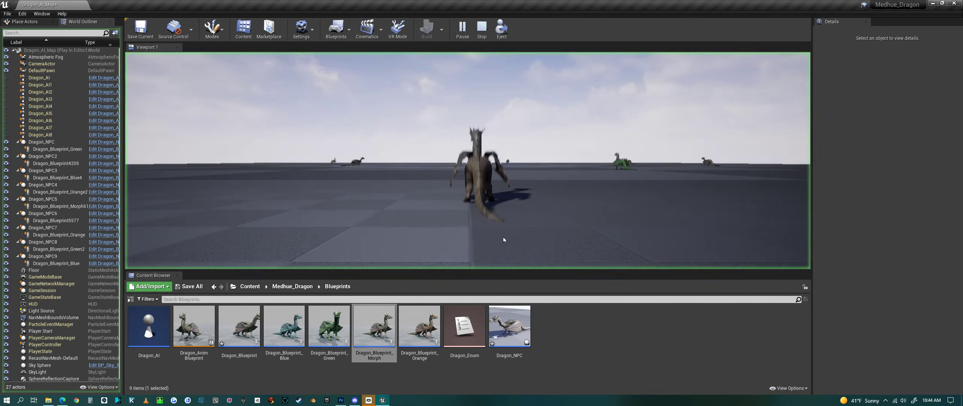
pyautogui.press('w')
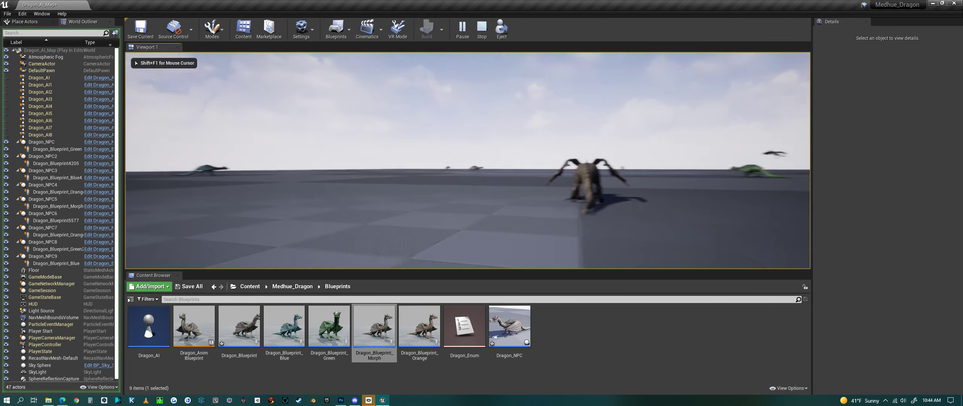
pyautogui.press('w')
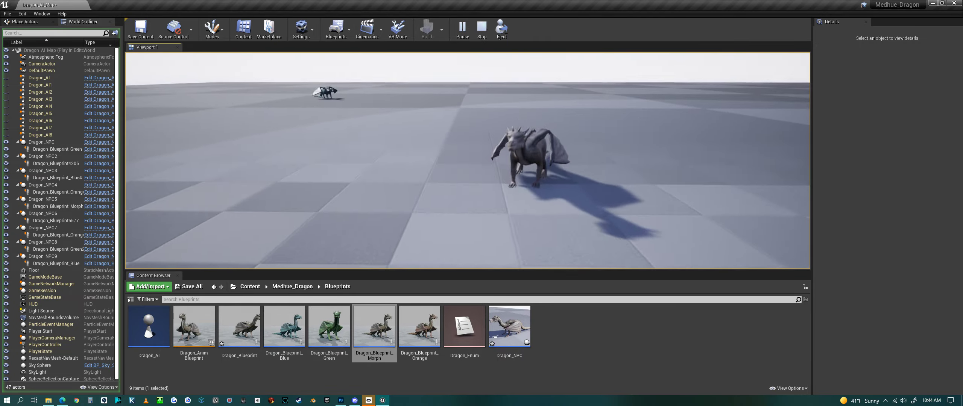
pyautogui.press('w')
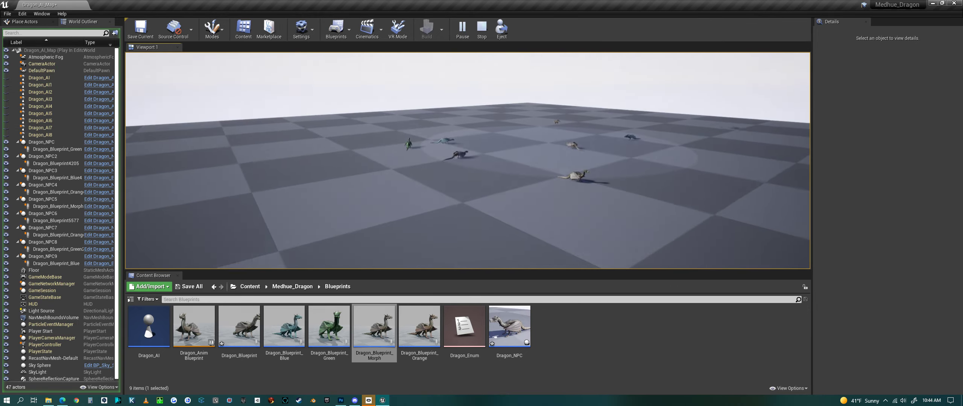
pyautogui.press('Escape')
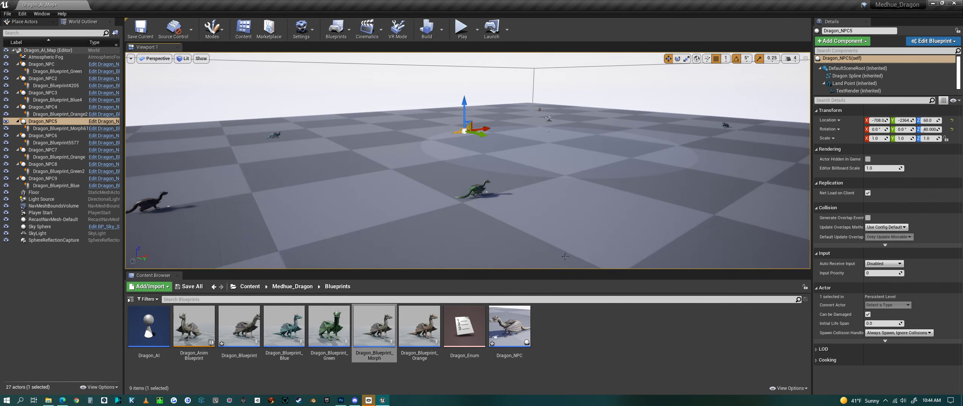
# Place a new Dragon_NPC on the floor and raise it 70 units on Z.
pyautogui.moveTo(468, 161); pyautogui.dragTo(487, 168, button='right')
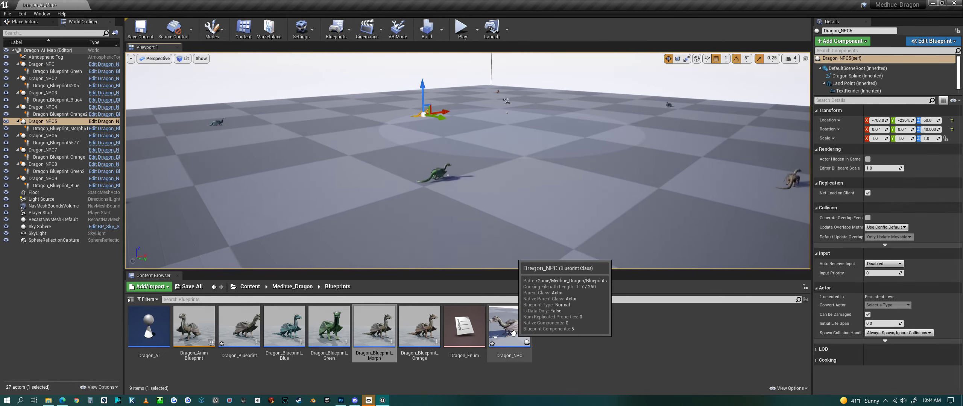
pyautogui.moveTo(501, 360); pyautogui.dragTo(611, 236)
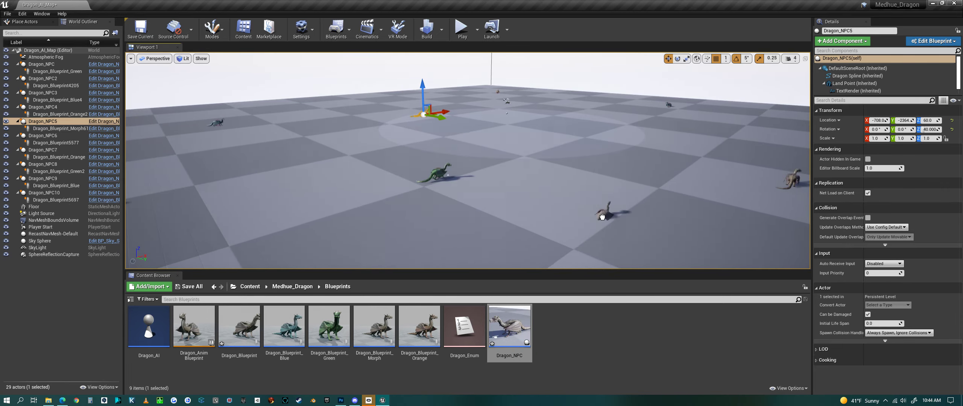
pyautogui.click(603, 219)
pyautogui.press('w')
pyautogui.moveTo(616, 242)
pyautogui.mouseDown(button='right')
pyautogui.moveTo(644, 271)
pyautogui.moveTo(665, 264)
pyautogui.moveTo(615, 241)
pyautogui.mouseUp(button='right')
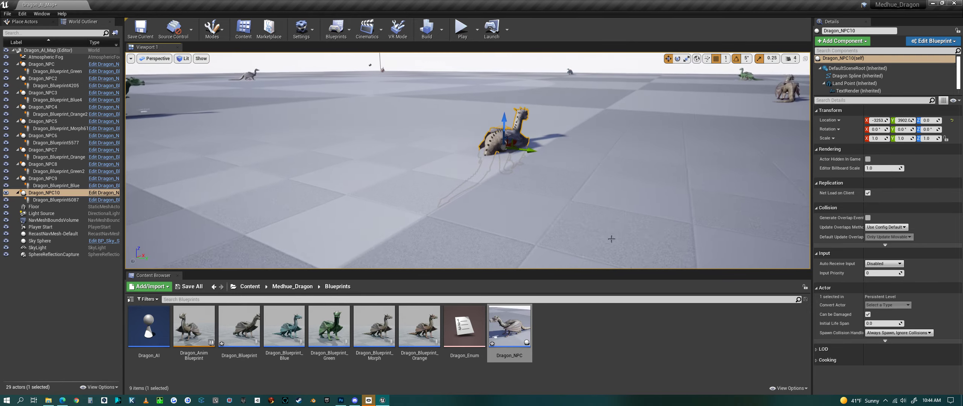
pyautogui.moveTo(501, 118); pyautogui.dragTo(501, 91)
pyautogui.press('d')
pyautogui.moveTo(526, 213); pyautogui.dragTo(511, 201, button='right')
pyautogui.press('s')
pyautogui.moveTo(502, 109); pyautogui.dragTo(501, 110, button='right')
pyautogui.moveTo(454, 159); pyautogui.dragTo(454, 159, button='right')
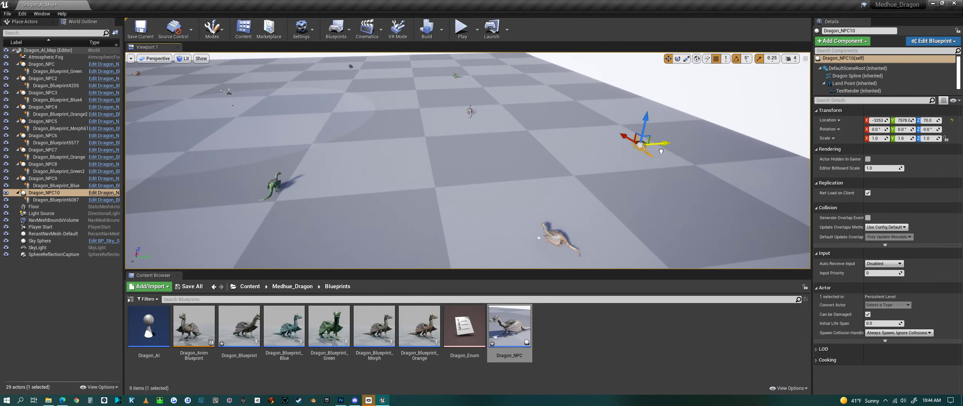
# Rotate the new dragon's yaw to -50 degrees.
pyautogui.click(677, 59)
pyautogui.moveTo(625, 160)
pyautogui.mouseDown()
pyautogui.moveTo(605, 160)
pyautogui.moveTo(626, 159)
pyautogui.mouseUp()
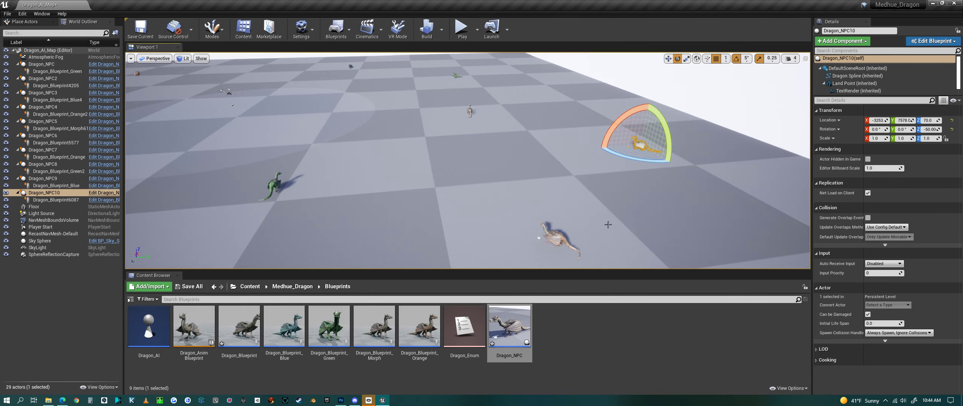
pyautogui.moveTo(607, 223); pyautogui.dragTo(595, 211, button='right')
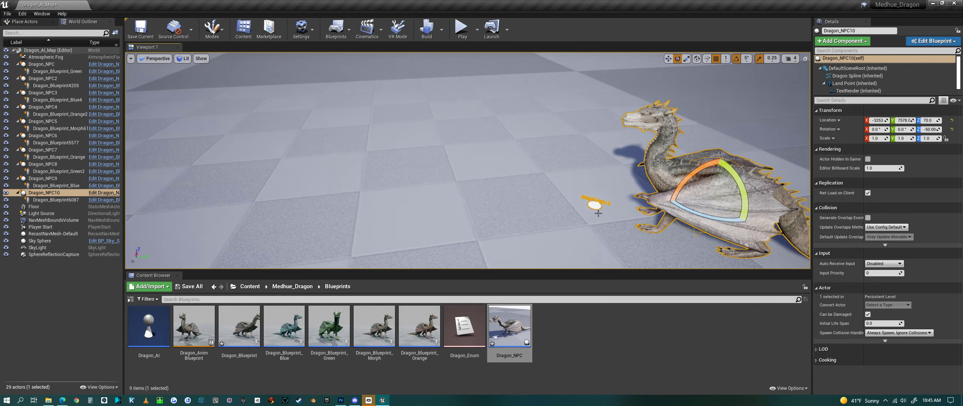
# Move Dragon_NPC10's Land Point across the floor to 973.9, -137, -67.9.
pyautogui.click(594, 205)
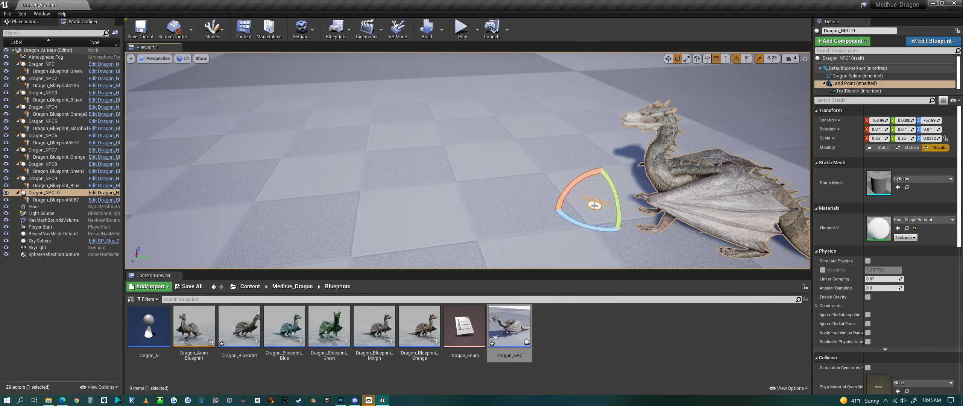
pyautogui.click(668, 58)
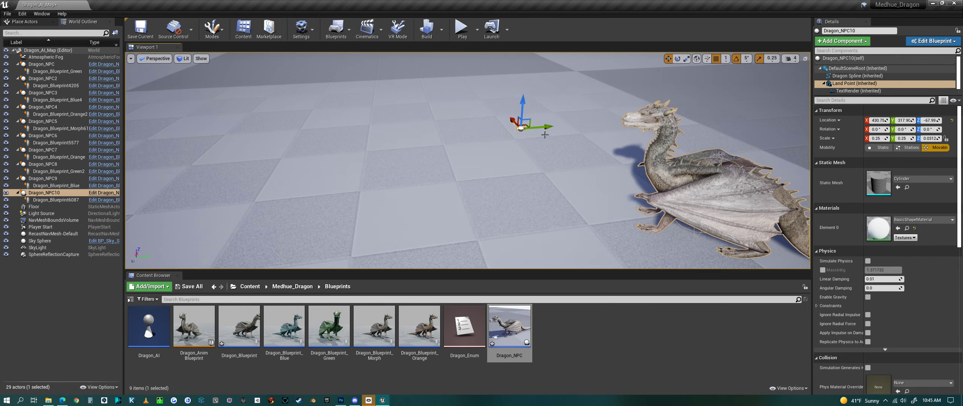
pyautogui.moveTo(427, 207); pyautogui.dragTo(390, 133, button='right')
pyautogui.press('w')
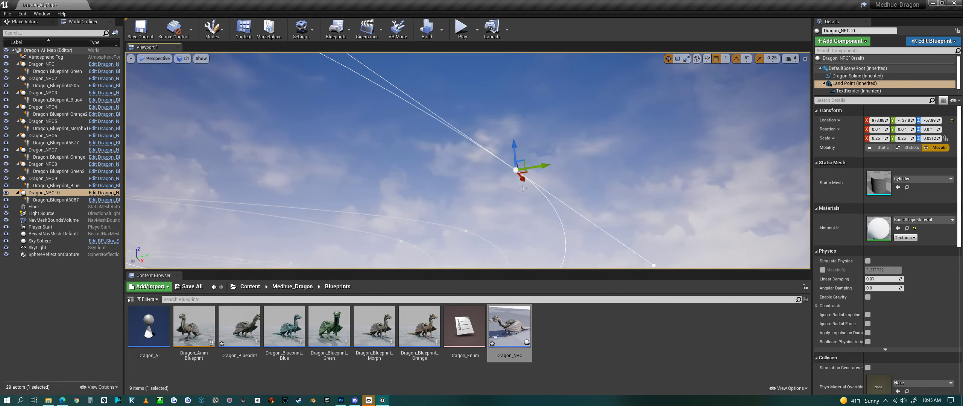
pyautogui.moveTo(522, 188); pyautogui.dragTo(672, 220, button='right')
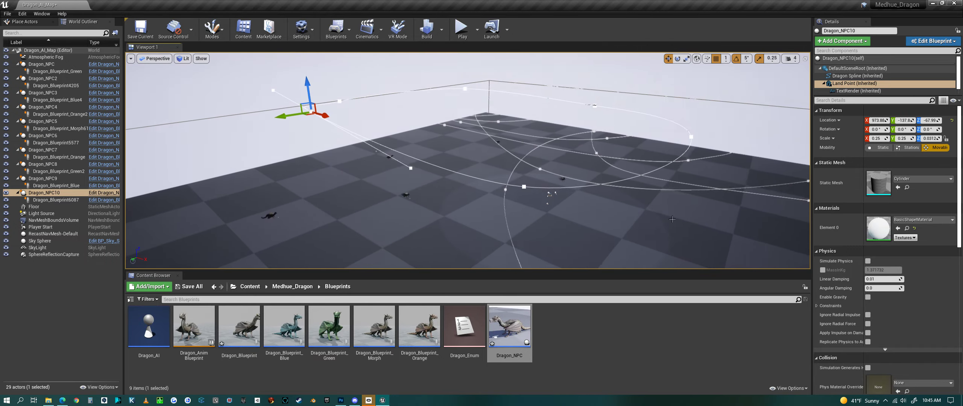
# Raise one point of the dragon's flight path spline higher on Z.
pyautogui.rightClick(688, 138)
pyautogui.moveTo(690, 116); pyautogui.dragTo(691, 91)
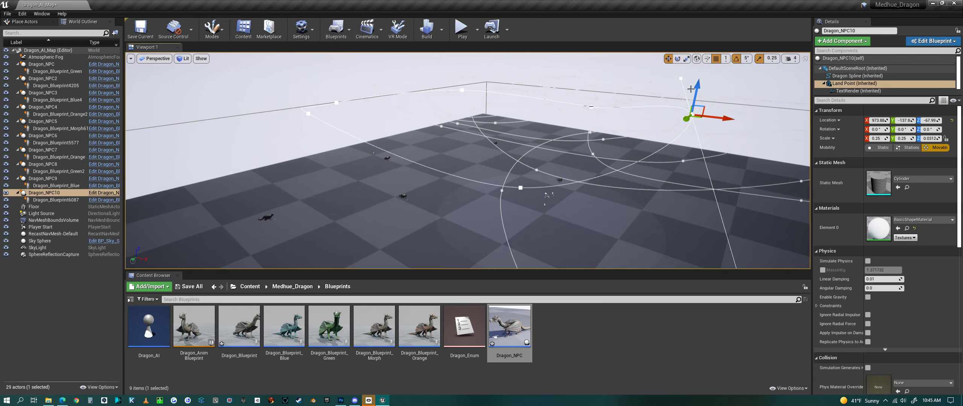
pyautogui.moveTo(691, 90); pyautogui.dragTo(613, 221, button='right')
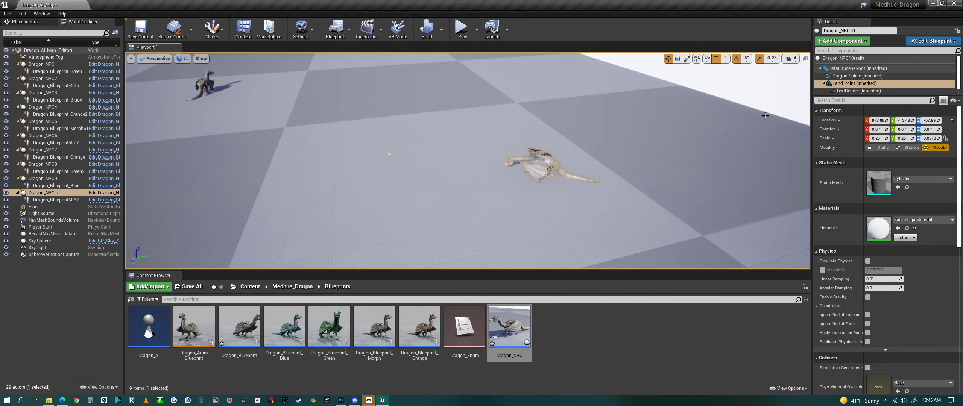
# Set Dragon_NPC10's Child Actor Class to Dragon_Blueprint_Blue, then to Dragon_Blueprint_Morph.
pyautogui.scroll(-1, 897, 83)
pyautogui.click(897, 90)
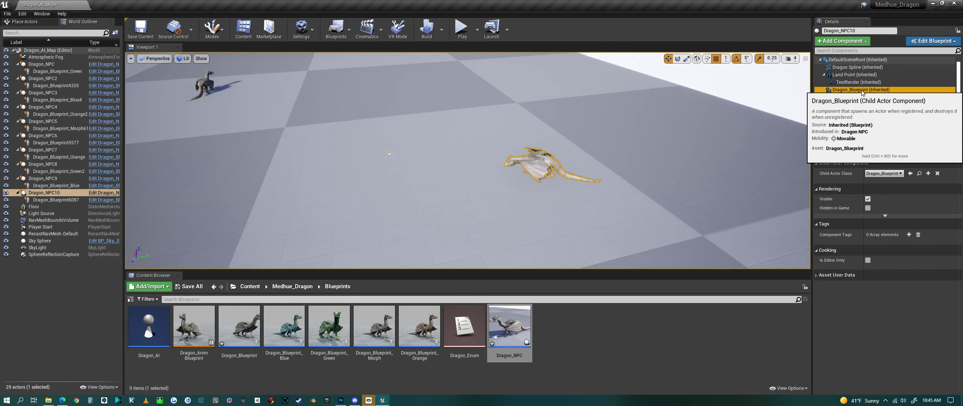
pyautogui.click(884, 173)
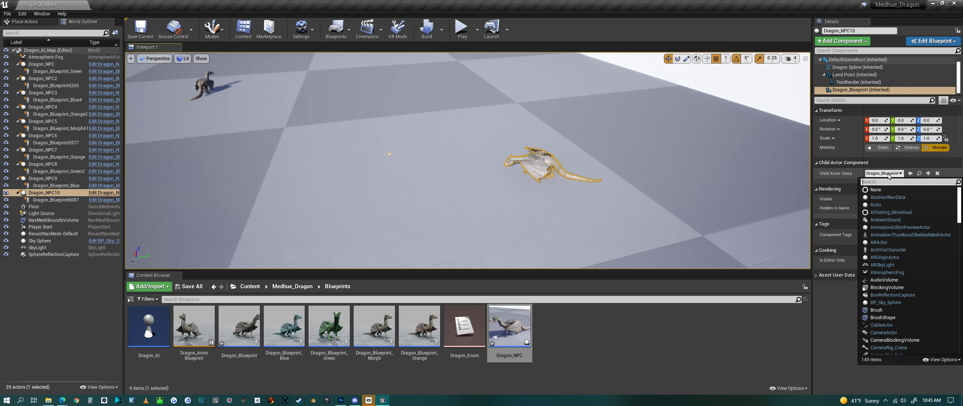
pyautogui.scroll(-6, 901, 295)
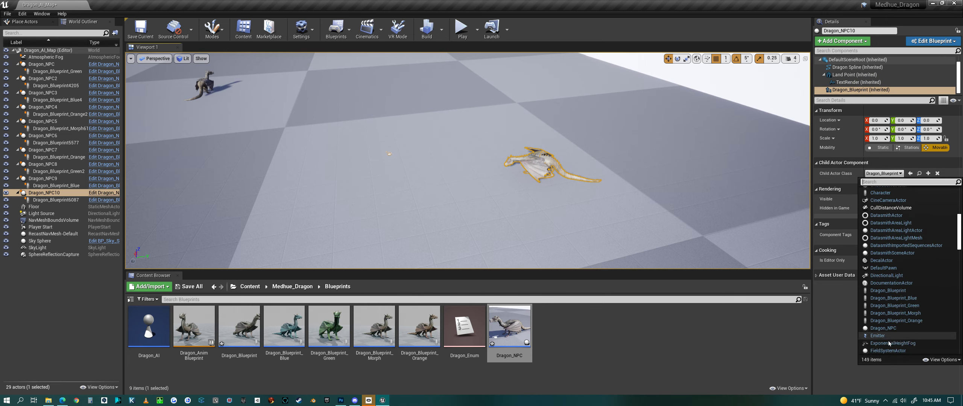
pyautogui.click(912, 298)
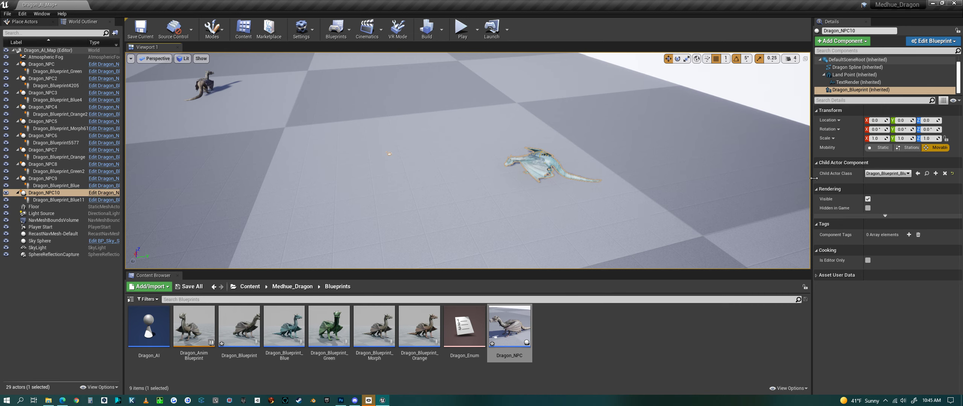
pyautogui.click(888, 174)
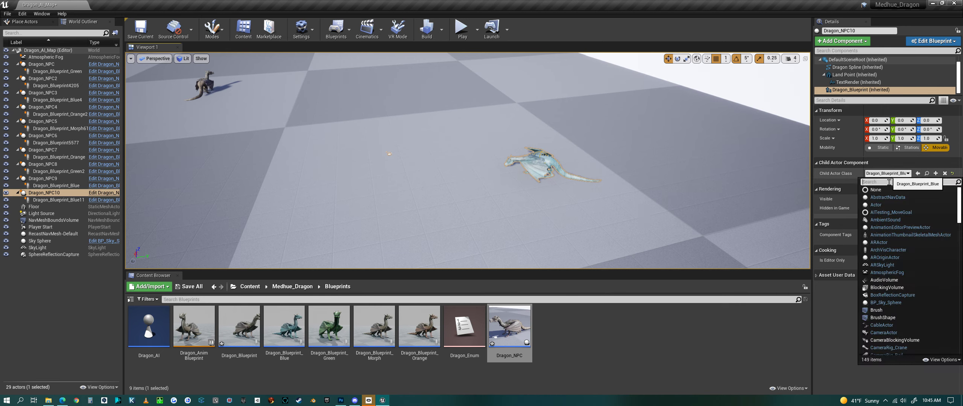
pyautogui.scroll(-10, 909, 339)
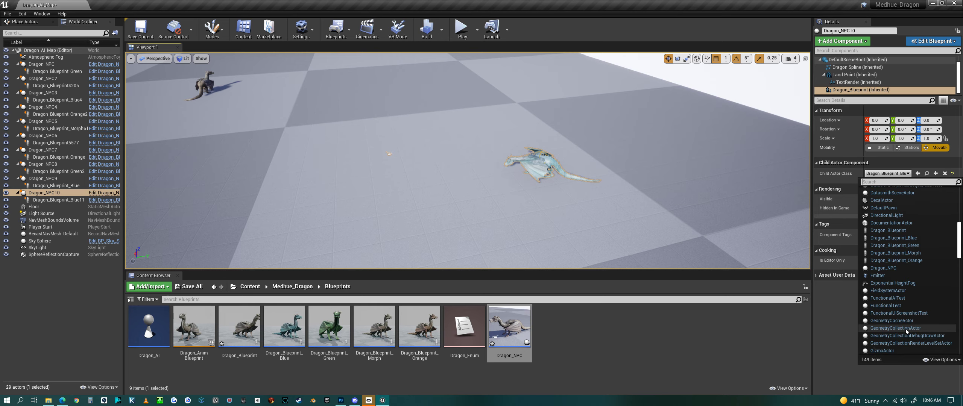
pyautogui.click(895, 253)
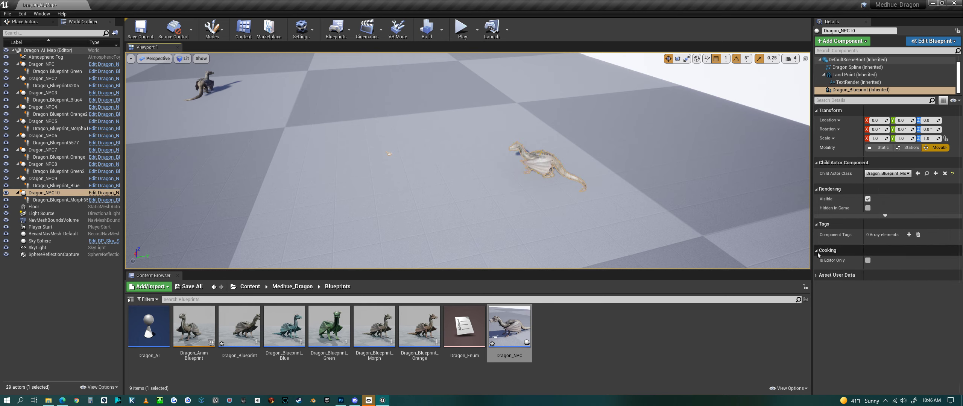
# Place an extra Dragon_NPC in the level, then remove it again.
pyautogui.moveTo(468, 160); pyautogui.dragTo(425, 168, button='right')
pyautogui.moveTo(613, 162); pyautogui.dragTo(612, 163, button='right')
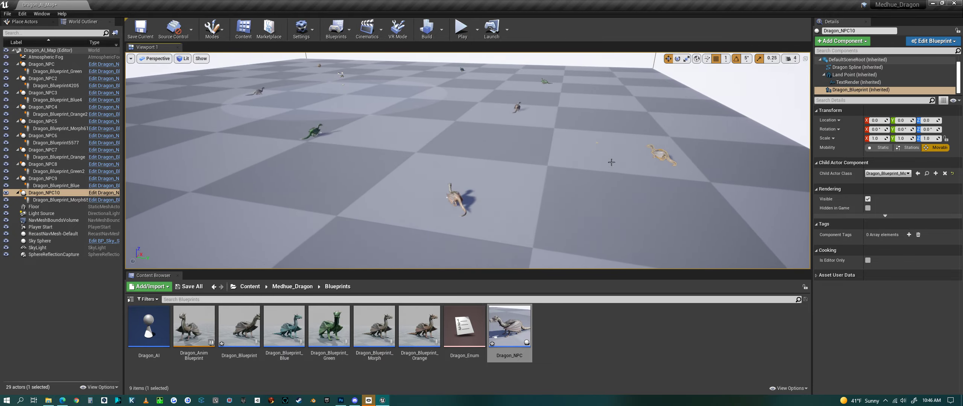
pyautogui.moveTo(508, 328)
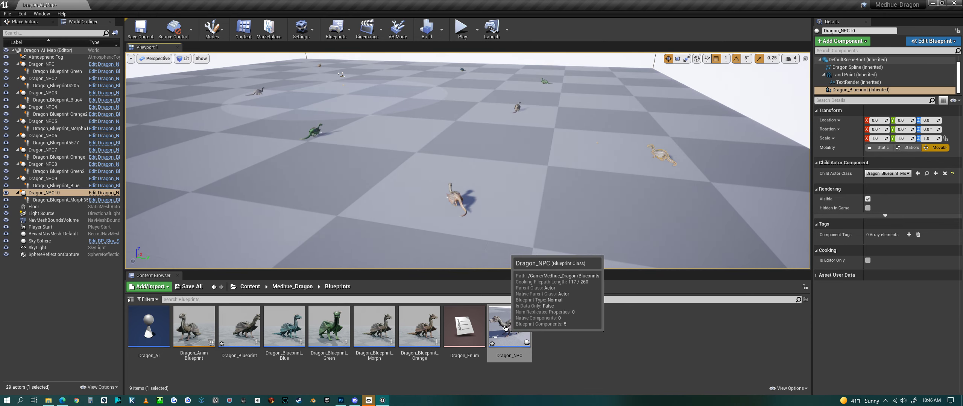
pyautogui.moveTo(508, 329); pyautogui.dragTo(578, 225)
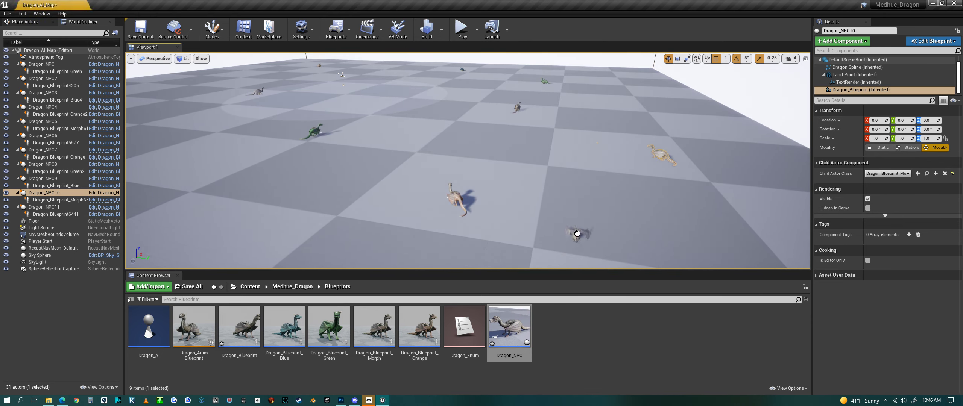
pyautogui.moveTo(557, 269); pyautogui.dragTo(501, 331)
pyautogui.moveTo(587, 210); pyautogui.dragTo(546, 199, button='right')
pyautogui.press('a')
pyautogui.press('d')
# Run the AI map in Play In Editor and look up at the flying dragons.
pyautogui.press('w')
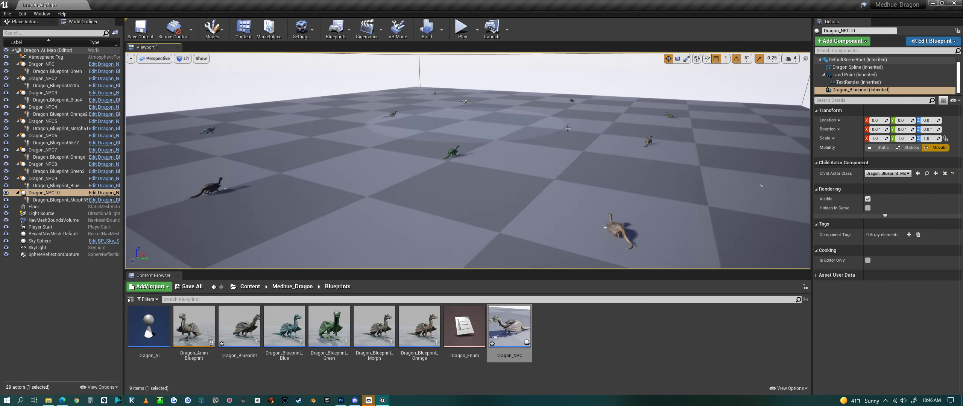
pyautogui.click(462, 30)
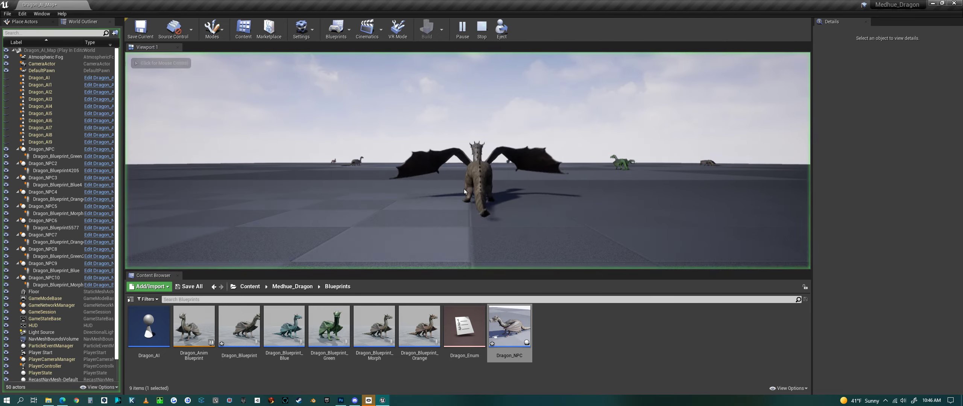
pyautogui.click(527, 211)
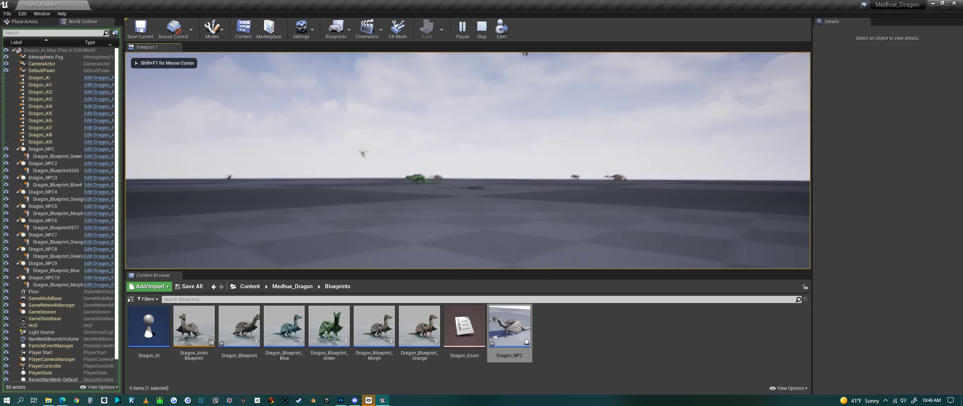
pyautogui.press('a')
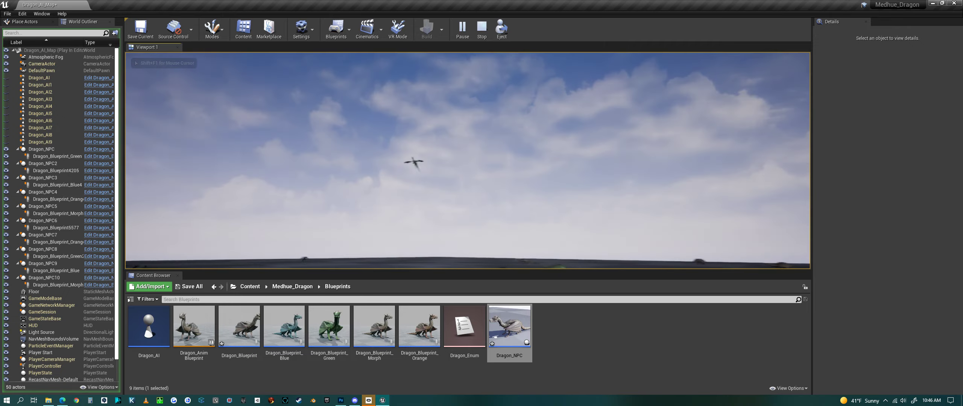